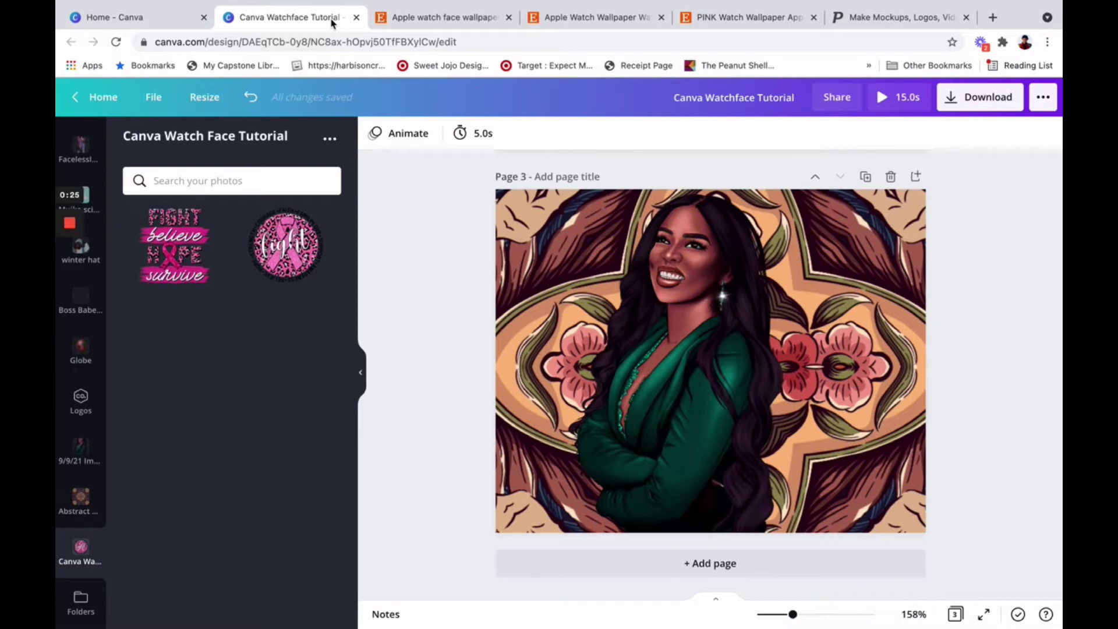
# Browse Etsy's 'apple watch face wallpaper' results, scrolling through the $1–$3 wallpaper listings
pyautogui.moveTo(68, 216)
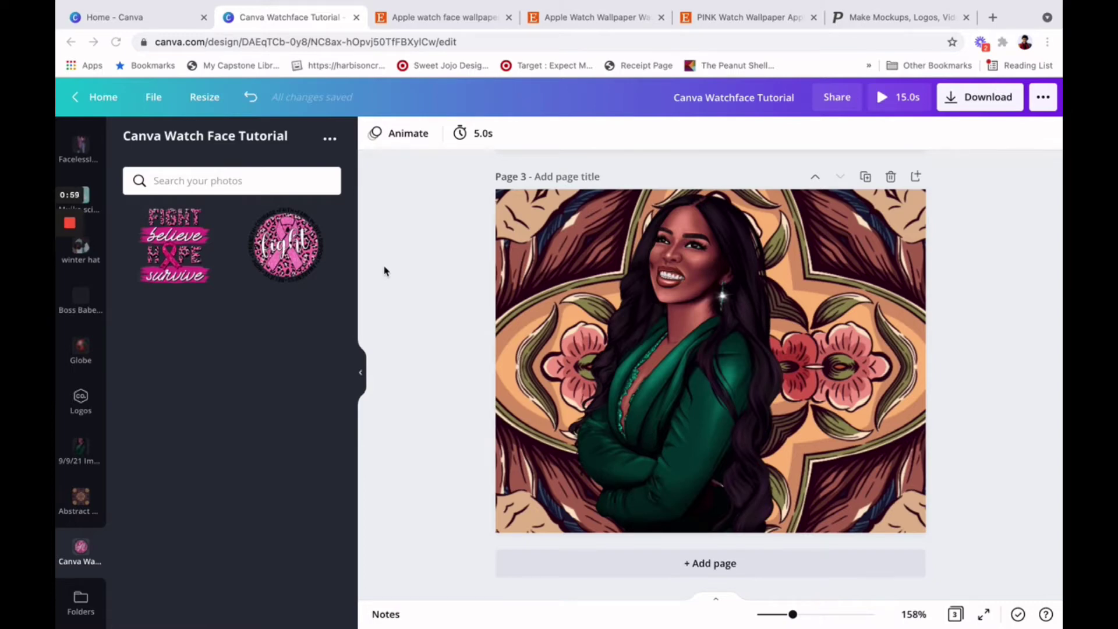
pyautogui.click(434, 23)
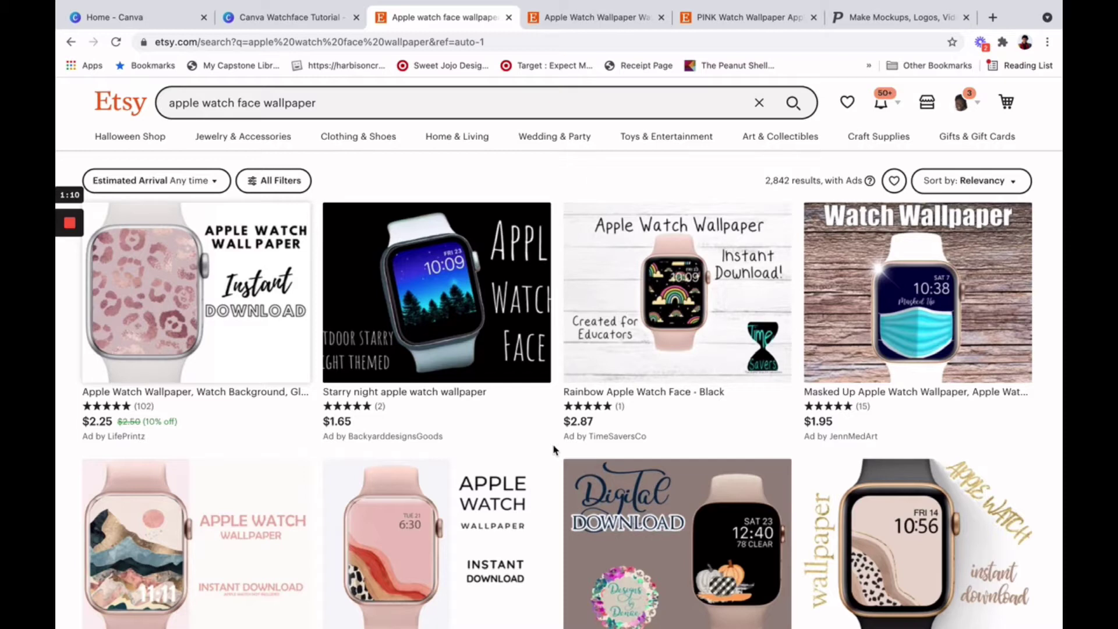
pyautogui.scroll(-2, 553, 449)
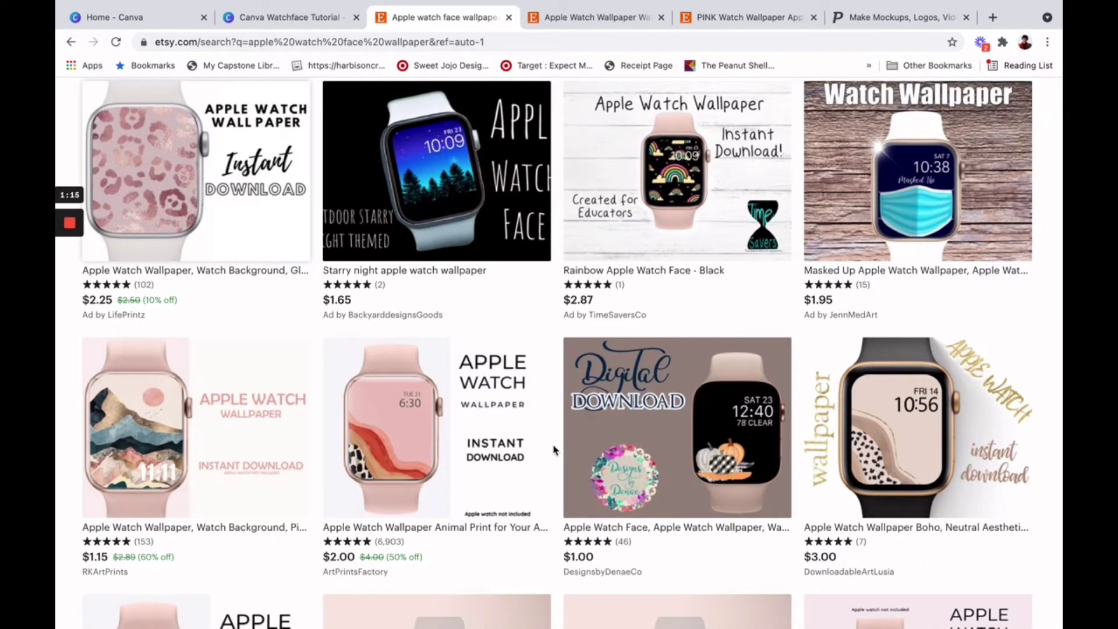
pyautogui.scroll(-4, 554, 449)
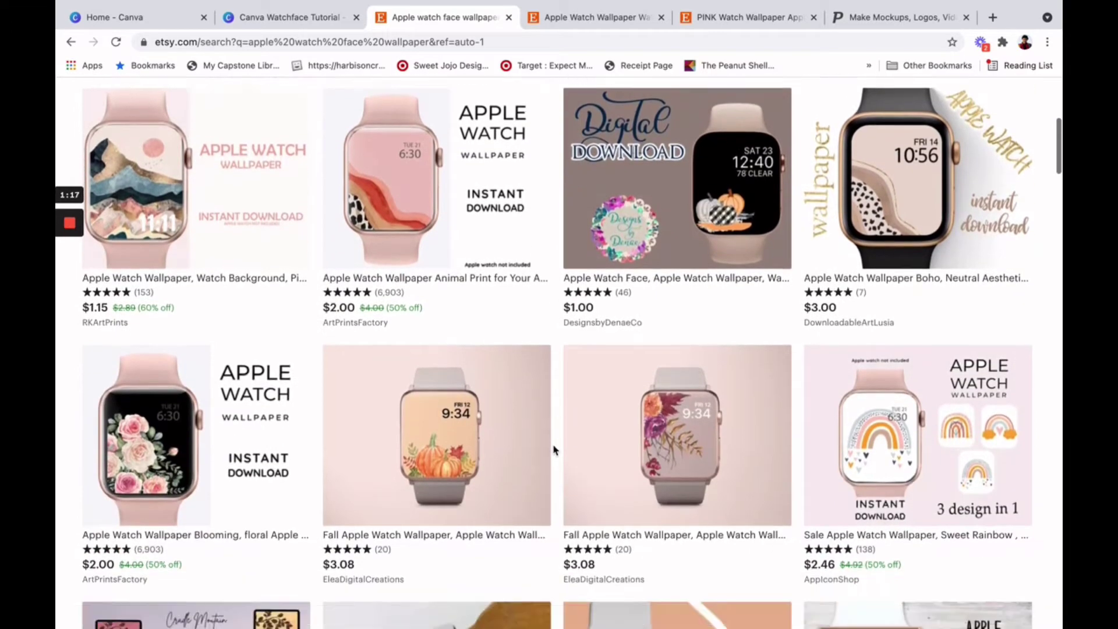
pyautogui.scroll(-5, 554, 449)
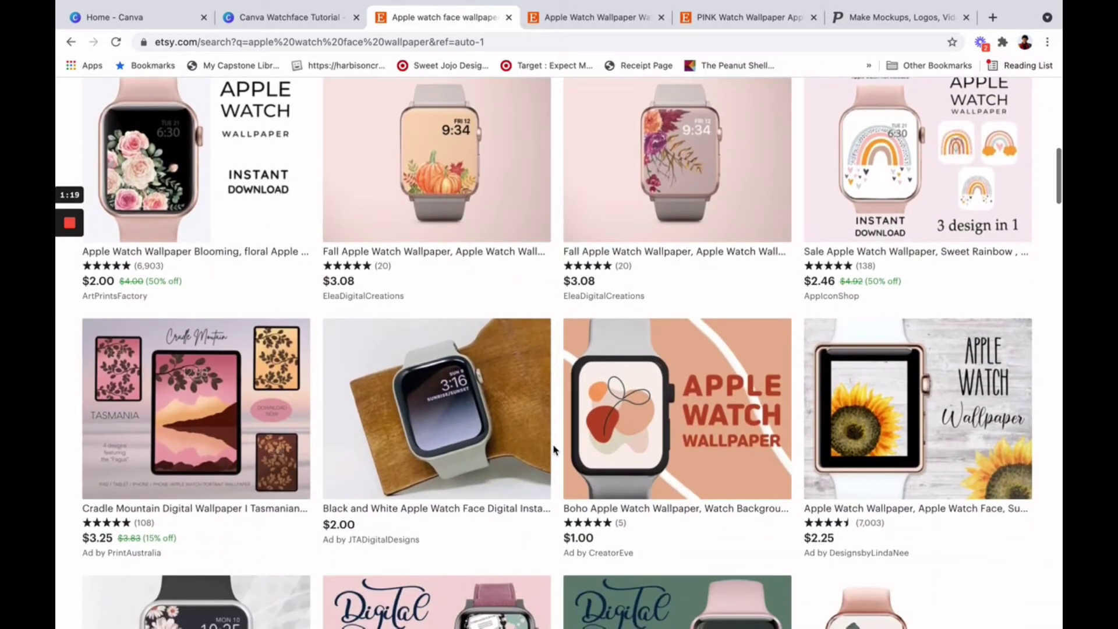
pyautogui.scroll(-2, 553, 449)
pyautogui.scroll(-1, 554, 450)
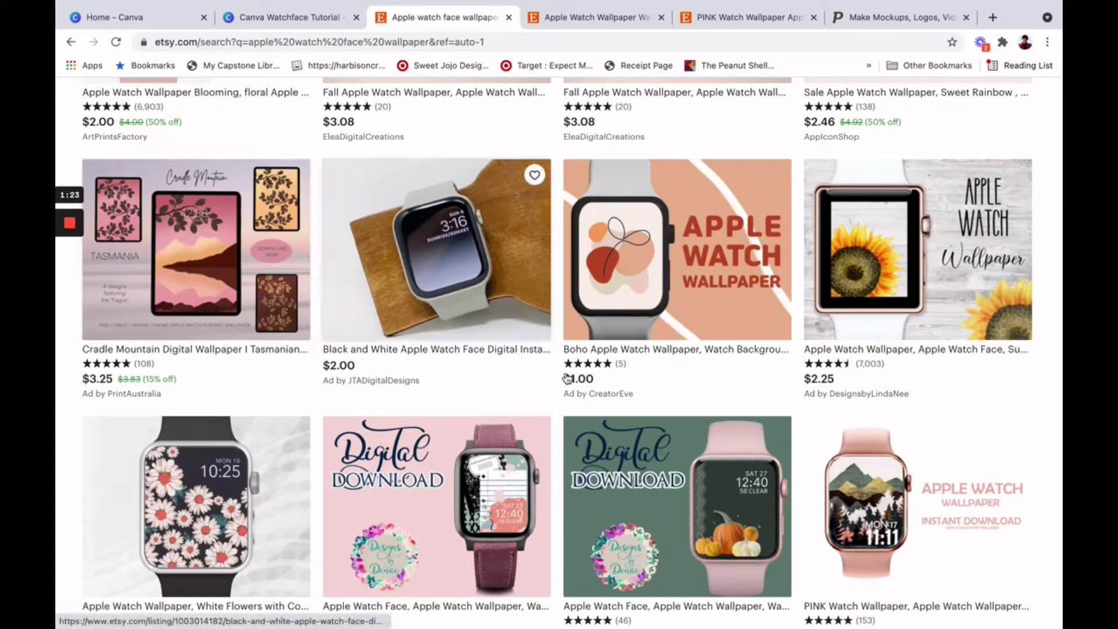
pyautogui.scroll(-1, 557, 453)
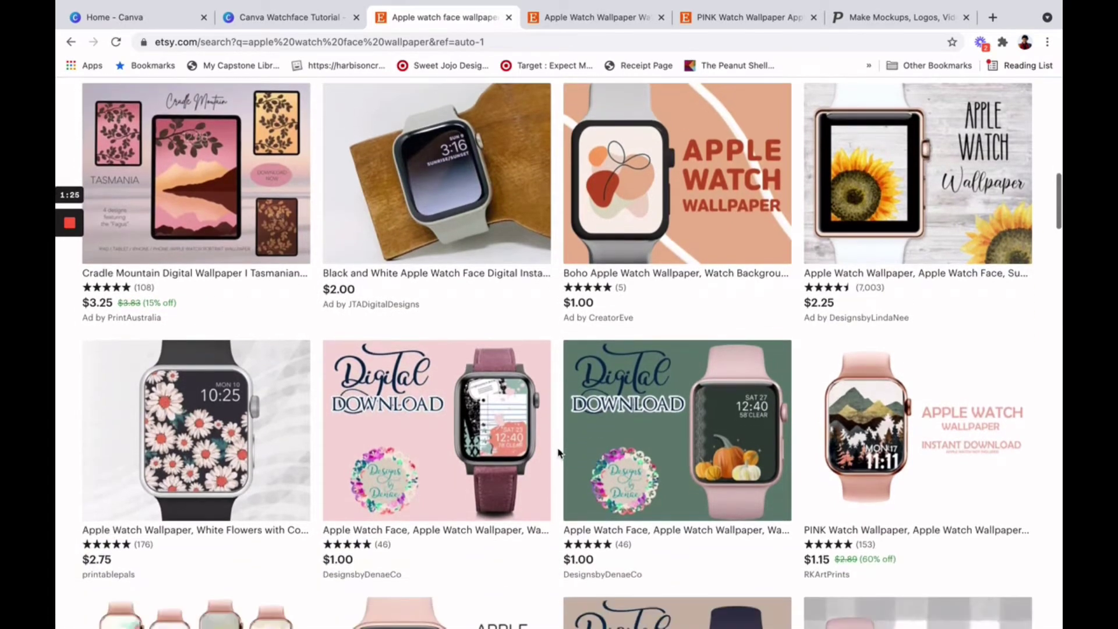
pyautogui.scroll(-2, 558, 453)
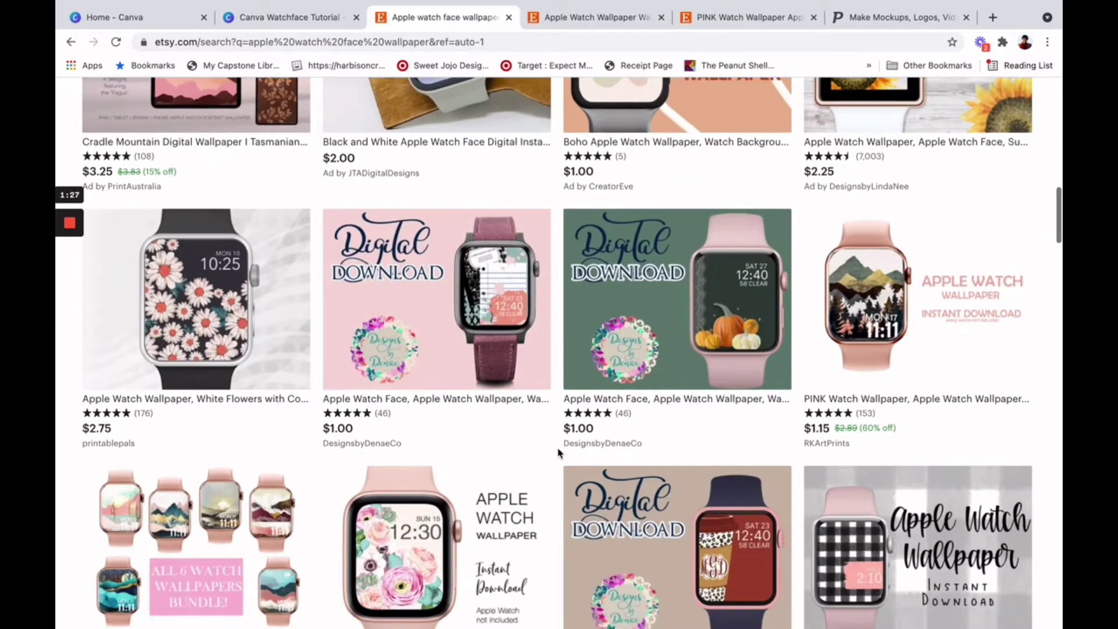
pyautogui.scroll(-3, 557, 453)
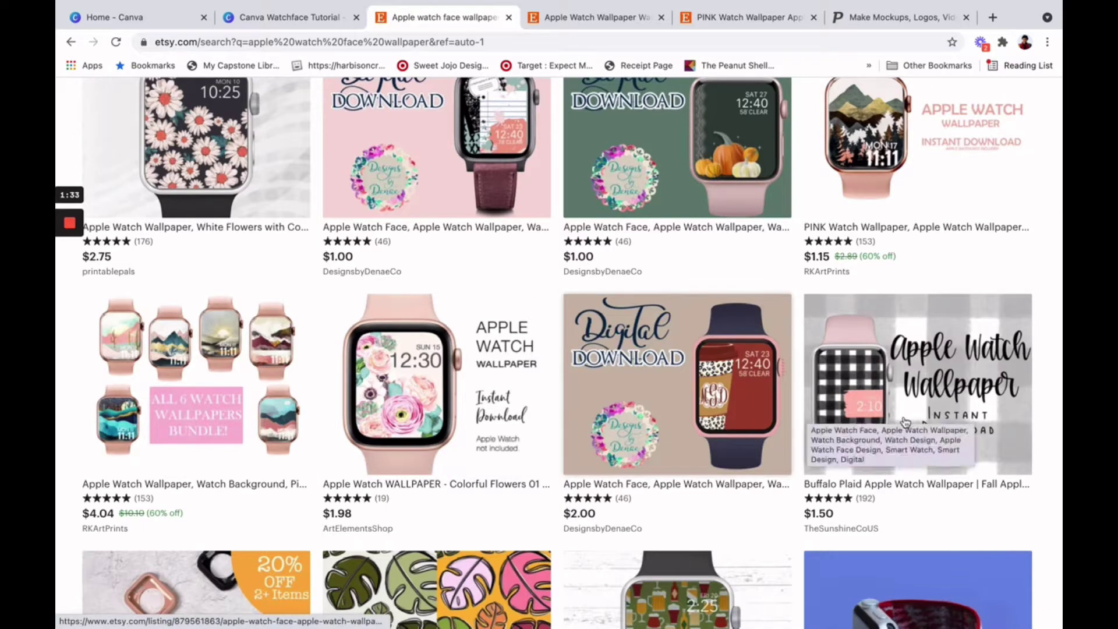
pyautogui.scroll(-5, 567, 372)
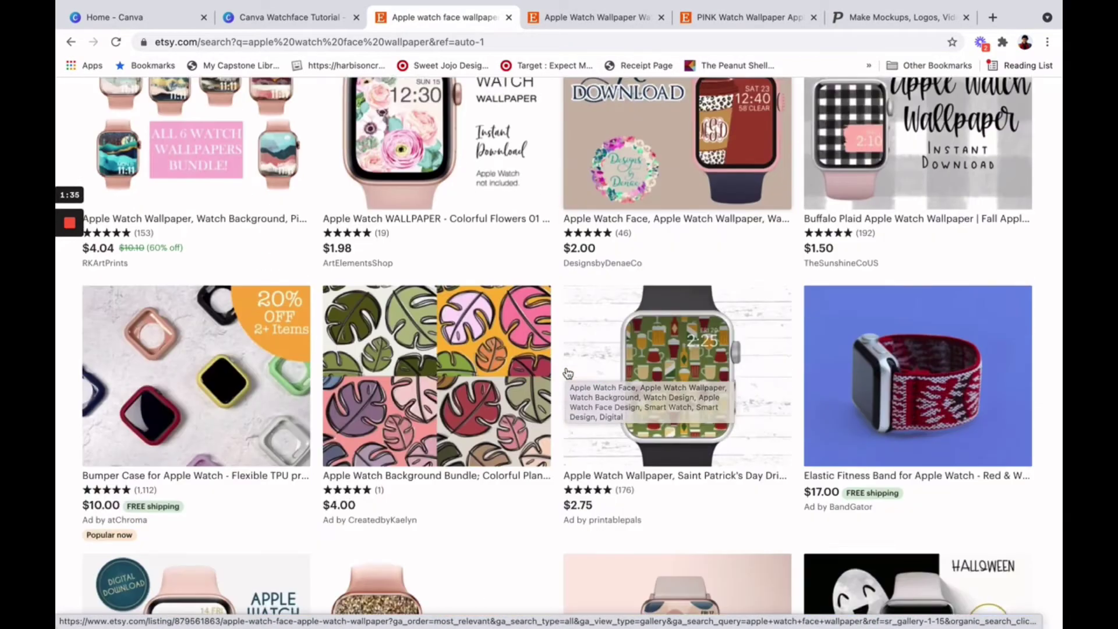
pyautogui.scroll(-1, 567, 373)
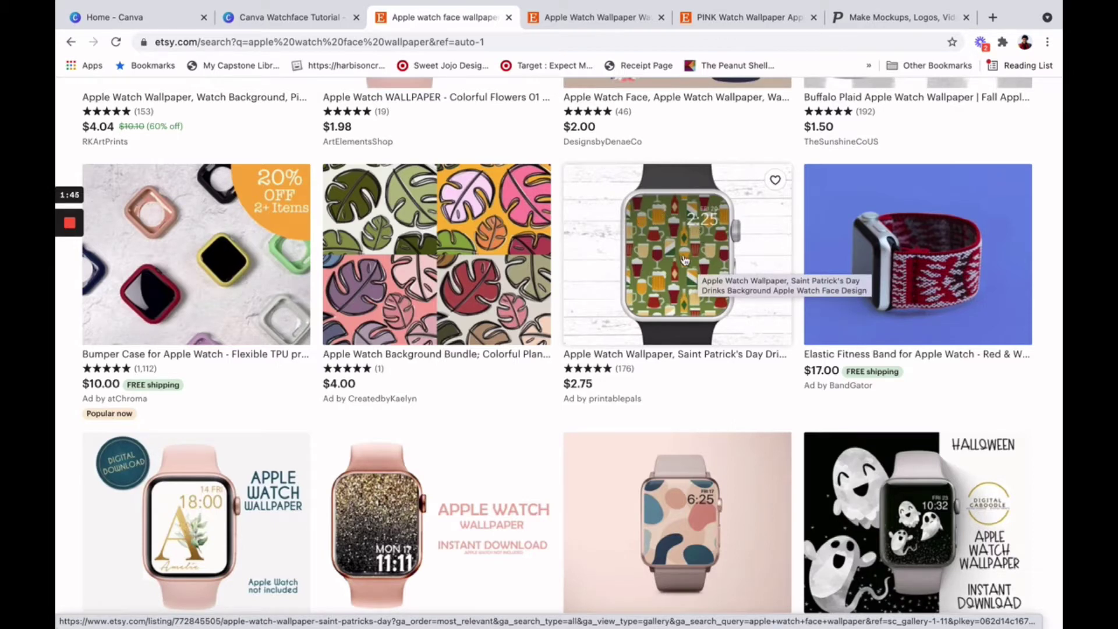
pyautogui.scroll(-4, 536, 449)
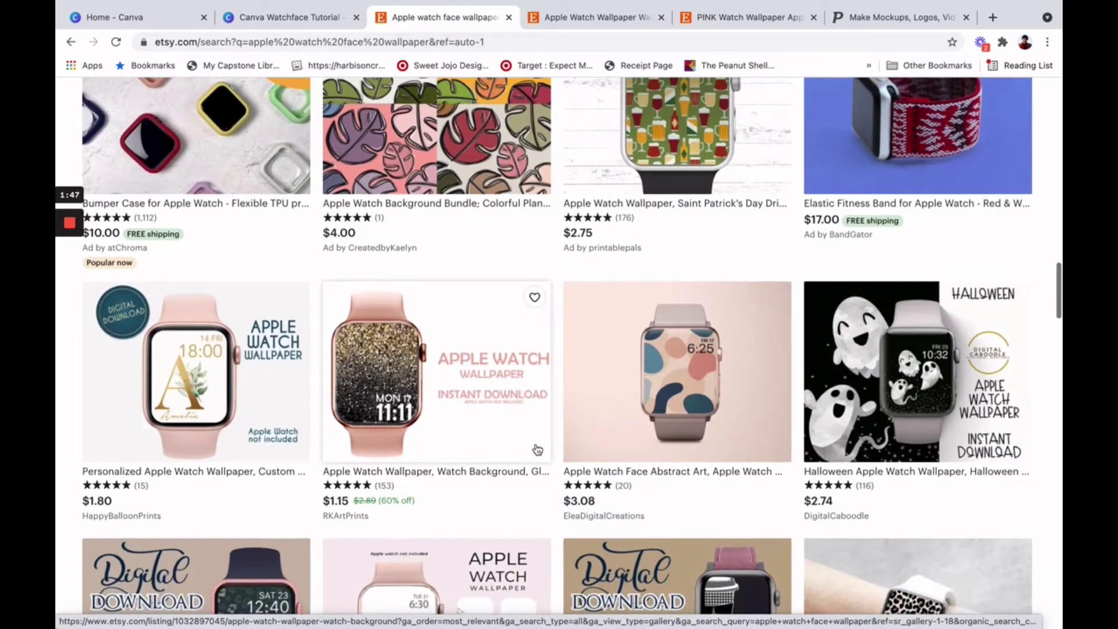
pyautogui.scroll(-1, 537, 449)
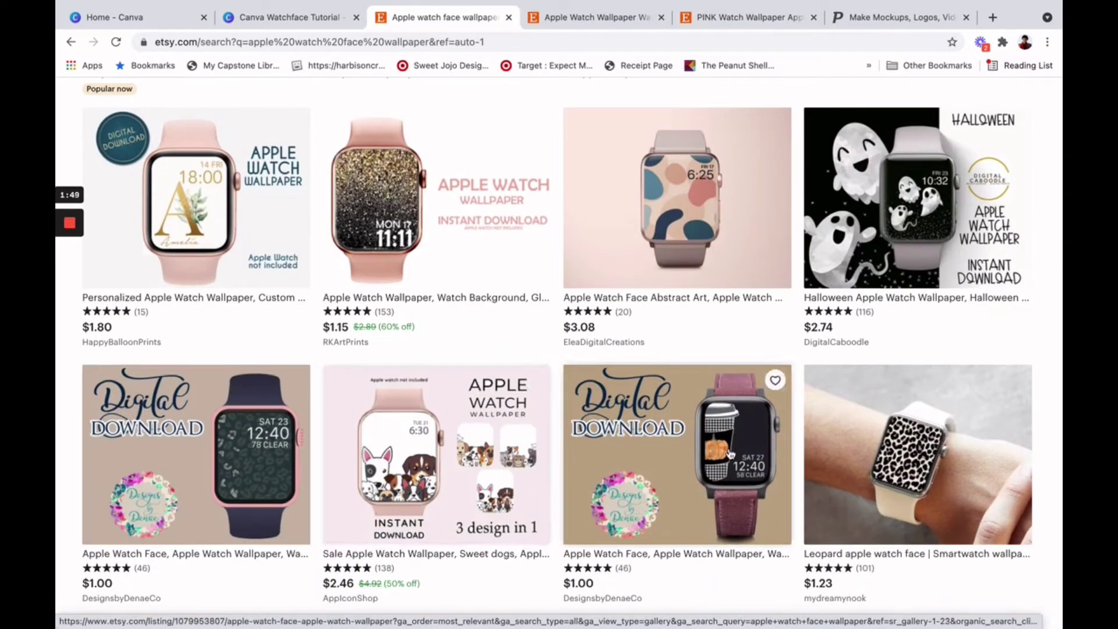
pyautogui.scroll(-4, 554, 520)
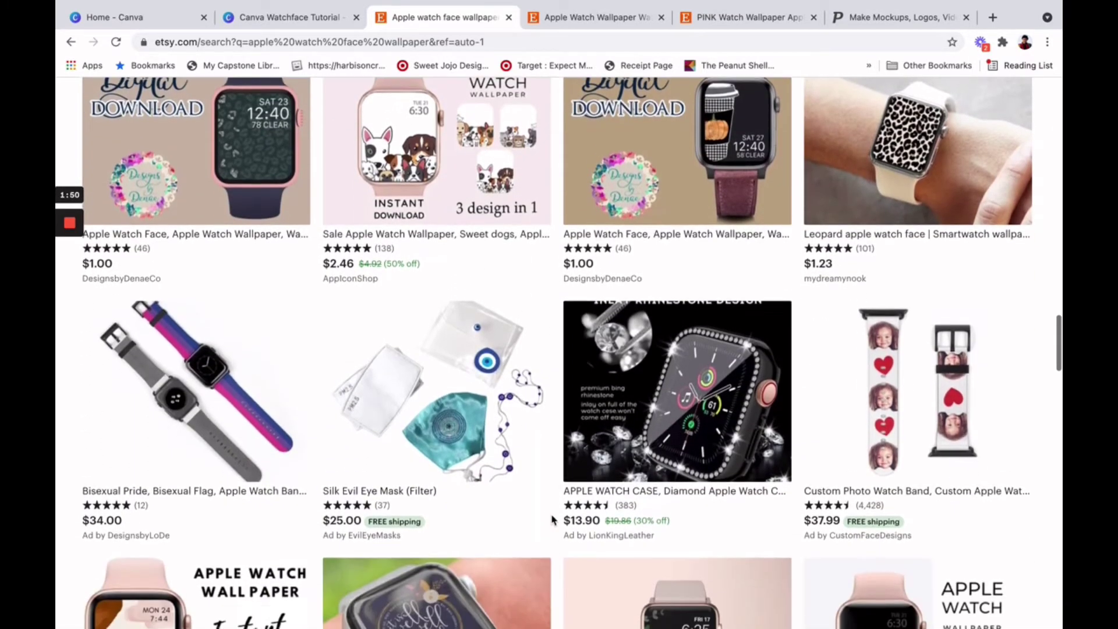
pyautogui.scroll(-5, 554, 519)
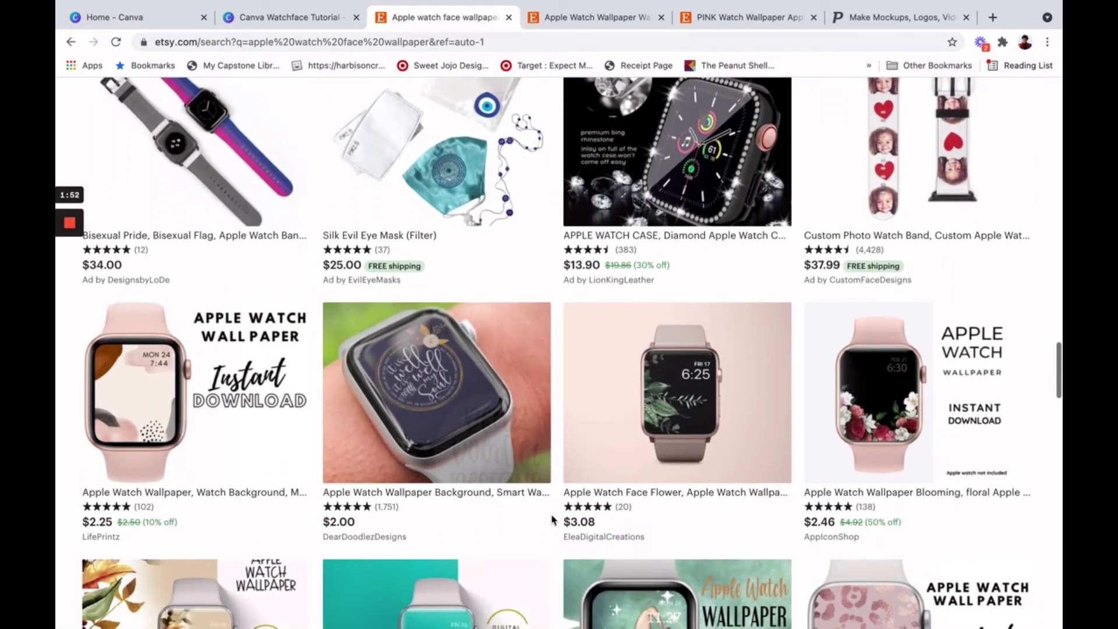
pyautogui.scroll(-5, 554, 520)
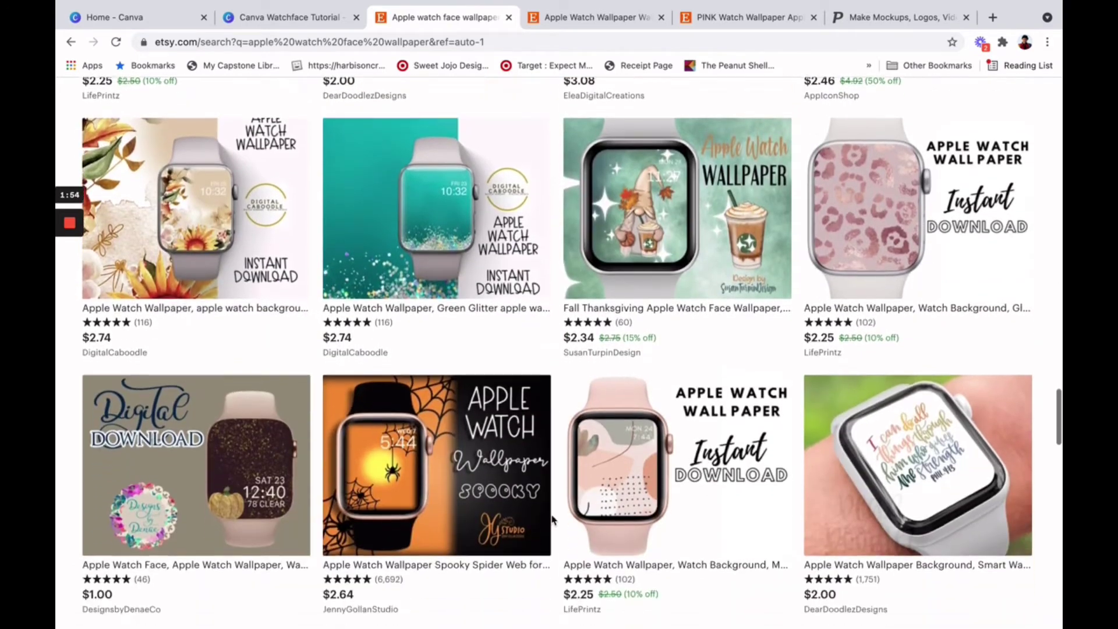
pyautogui.scroll(-3, 554, 520)
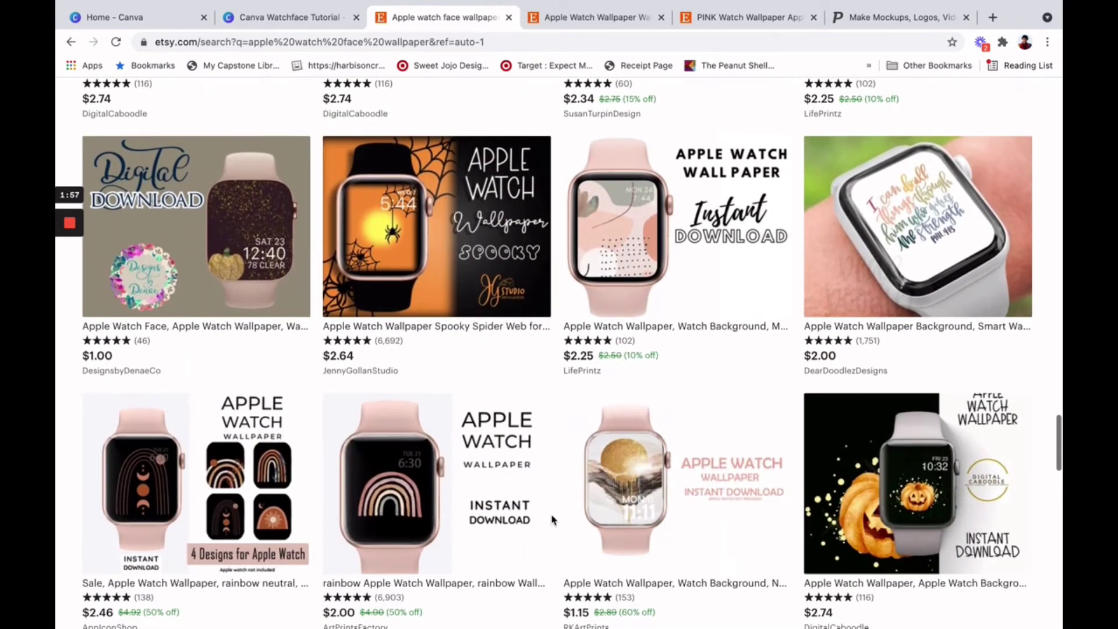
pyautogui.scroll(-1, 553, 520)
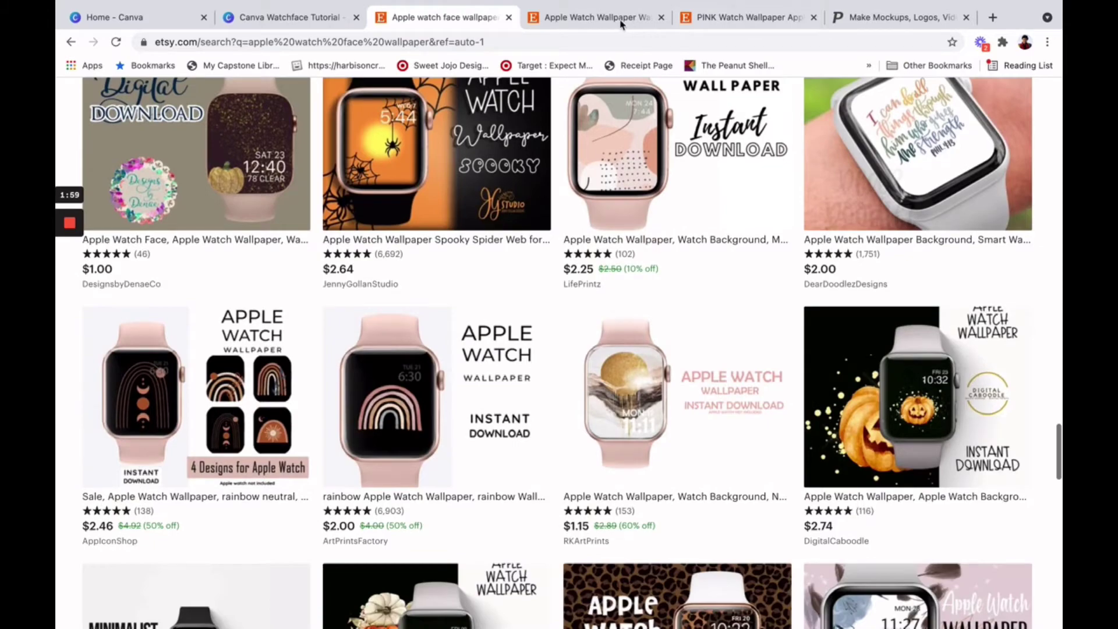
# View the PINK Watch Wallpaper listing's photos and its 'You may also like' suggestions
pyautogui.click(621, 23)
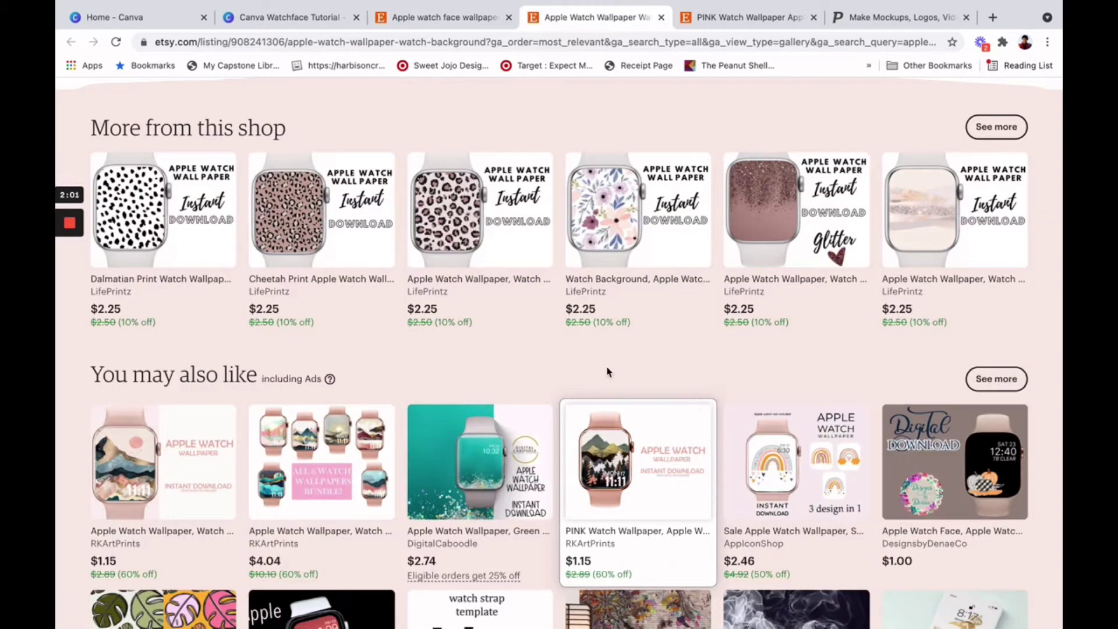
pyautogui.scroll(-3, 607, 372)
pyautogui.scroll(10, 607, 371)
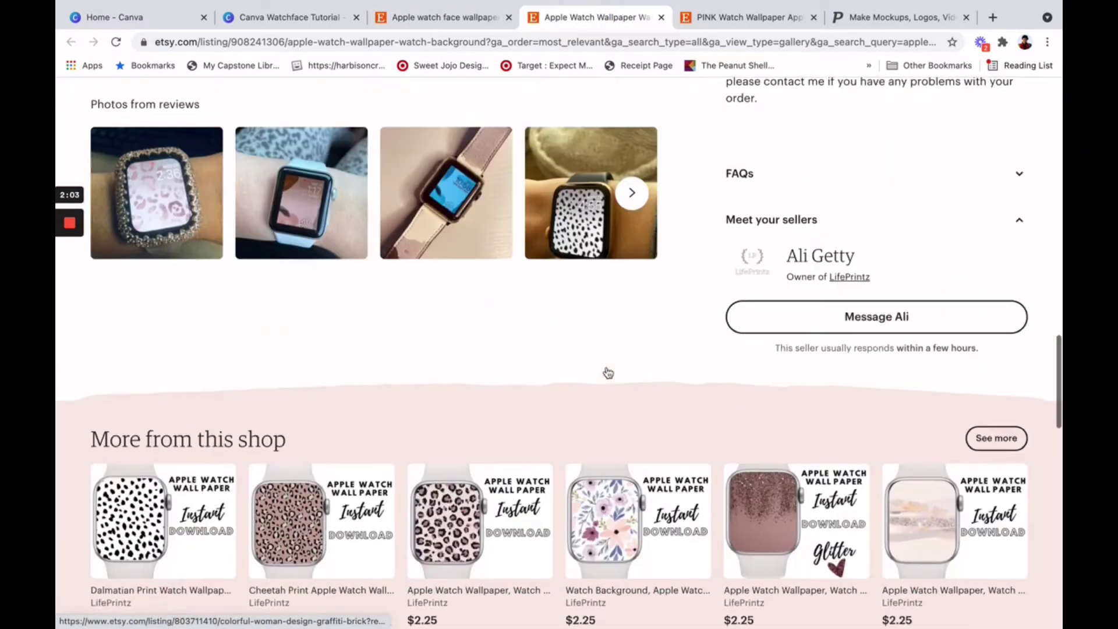
pyautogui.scroll(15, 607, 371)
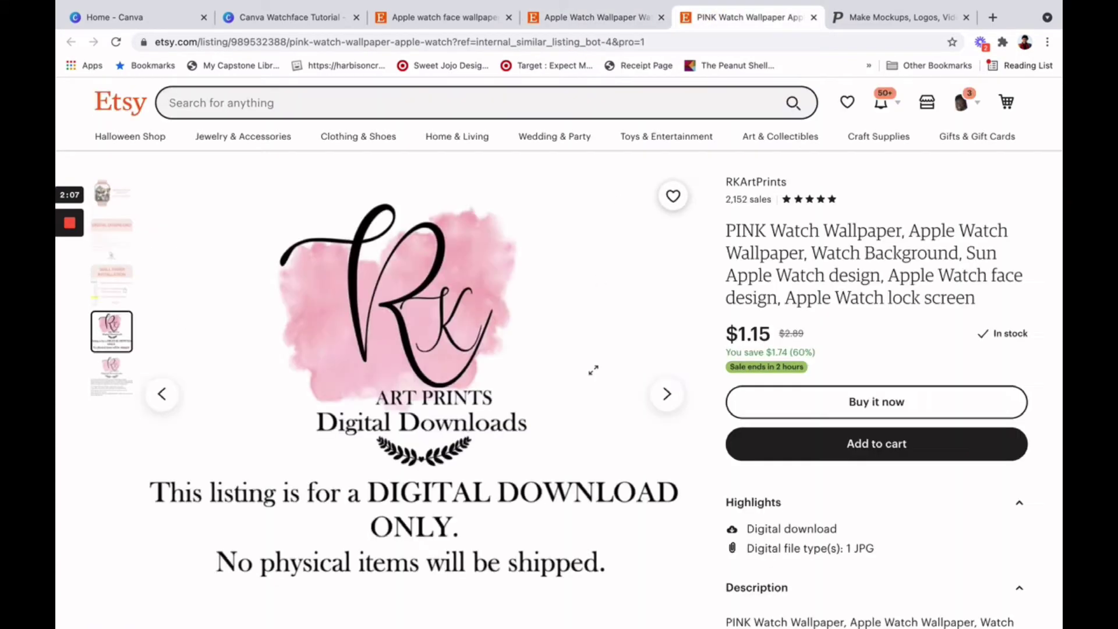
pyautogui.click(667, 395)
pyautogui.scroll(-20, 669, 399)
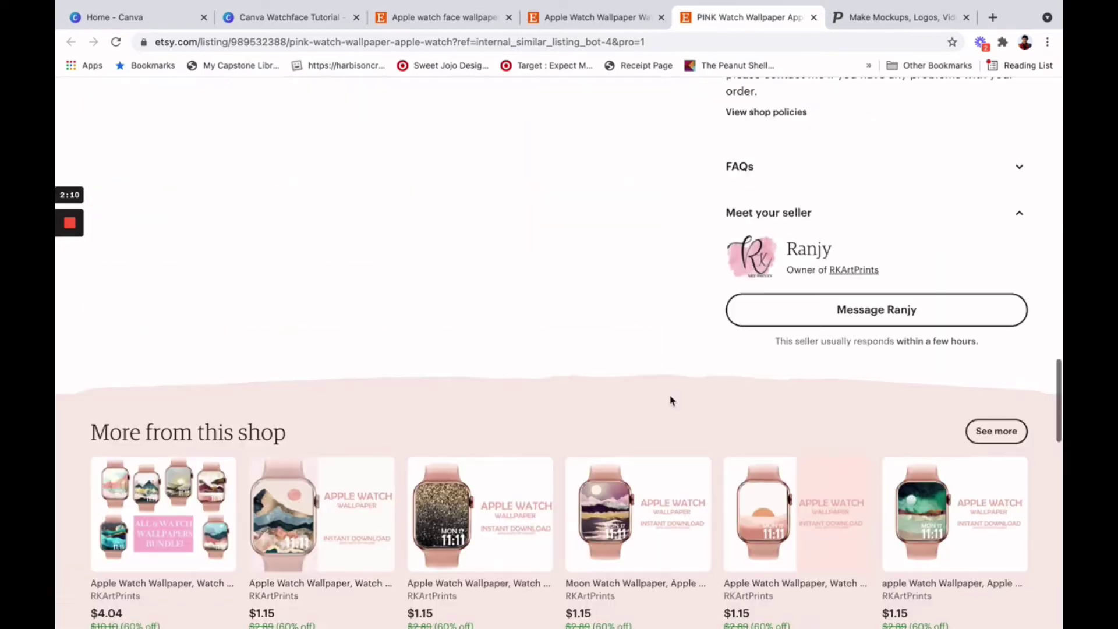
pyautogui.scroll(-3, 671, 401)
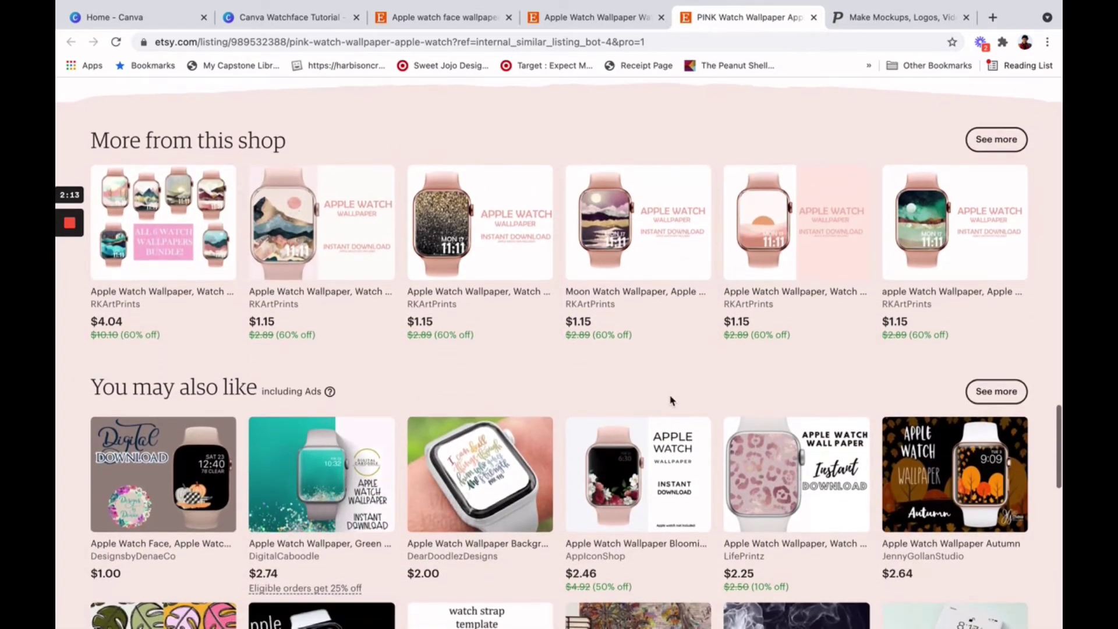
pyautogui.scroll(-5, 672, 400)
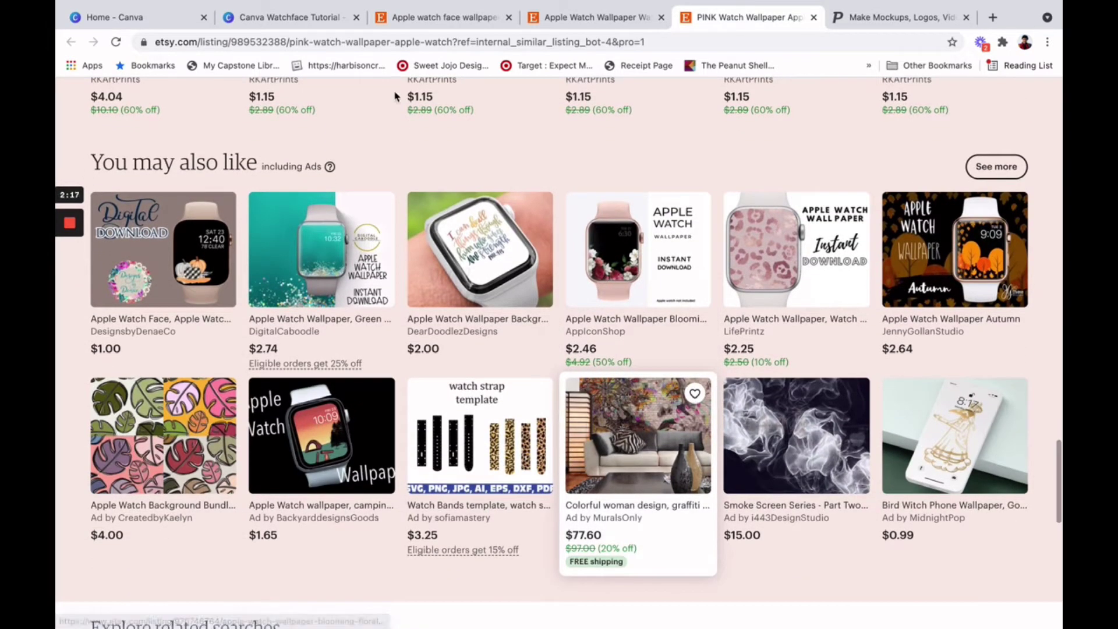
pyautogui.click(316, 18)
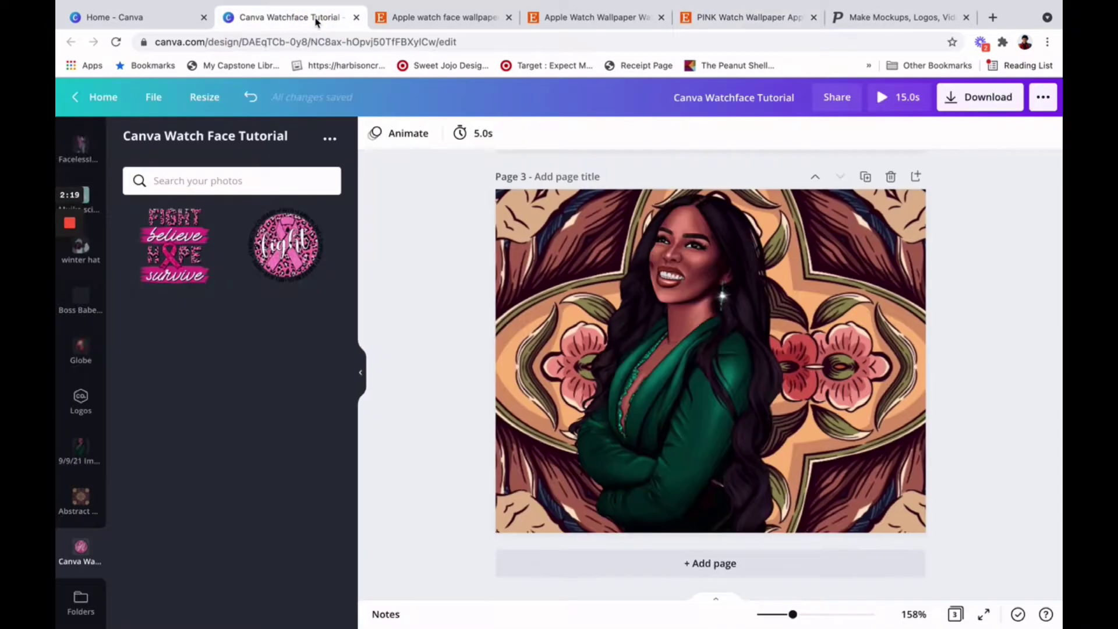
pyautogui.click(205, 98)
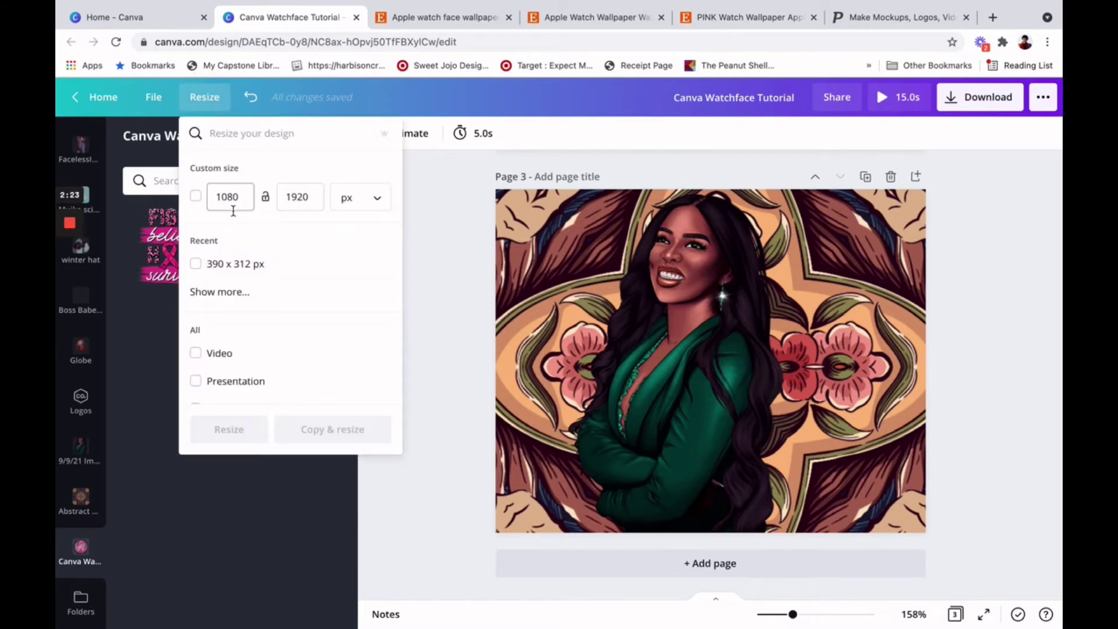
pyautogui.click(434, 243)
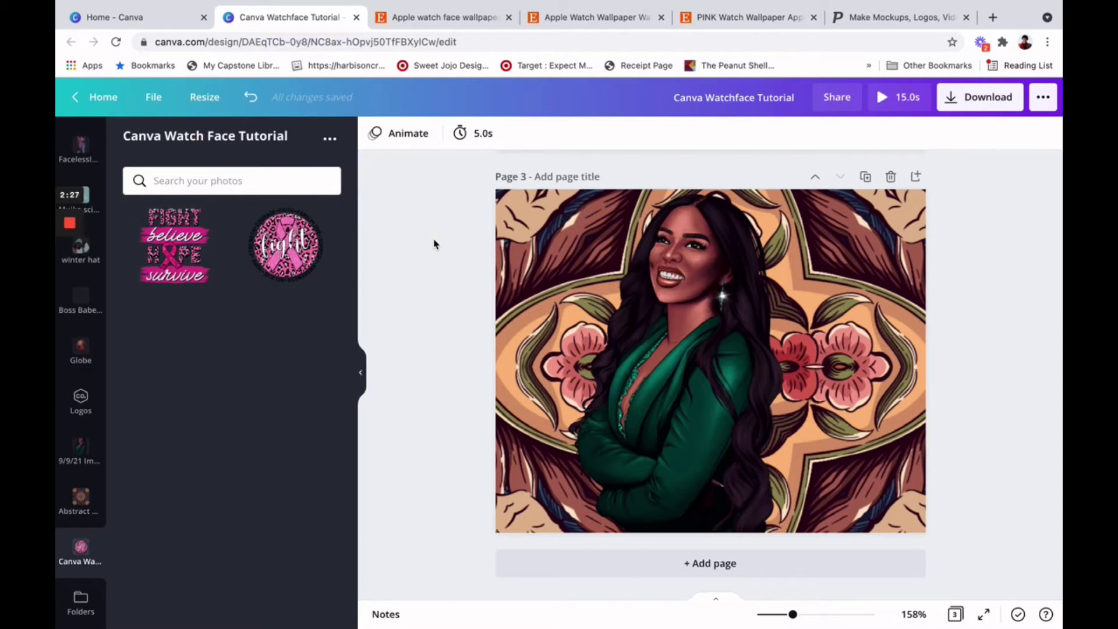
pyautogui.scroll(10, 434, 244)
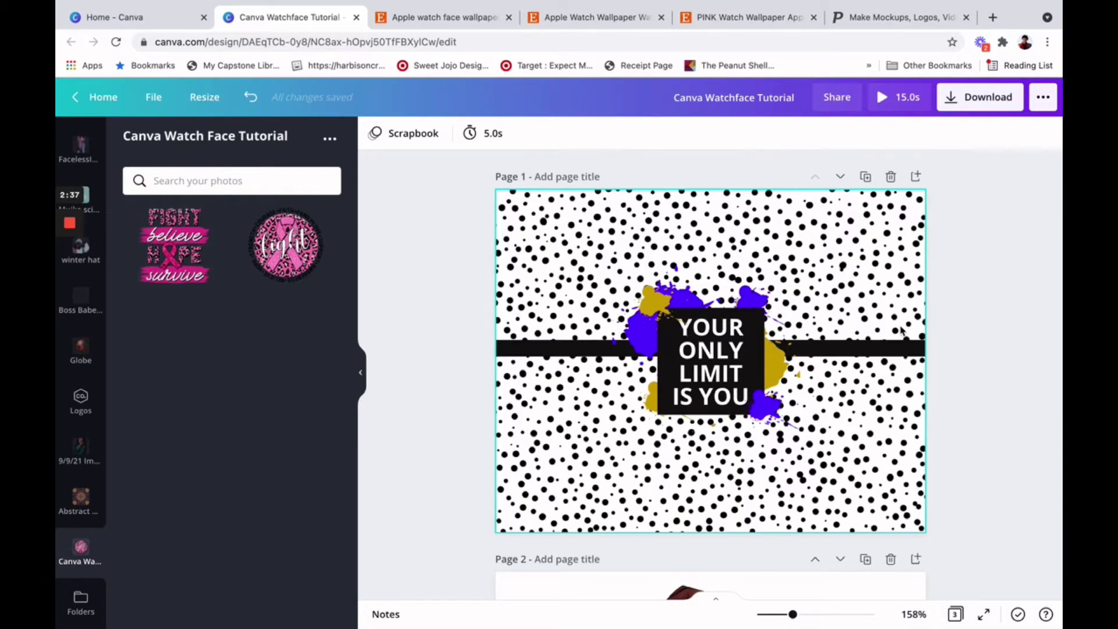
pyautogui.scroll(-10, 901, 330)
pyautogui.scroll(4, 900, 330)
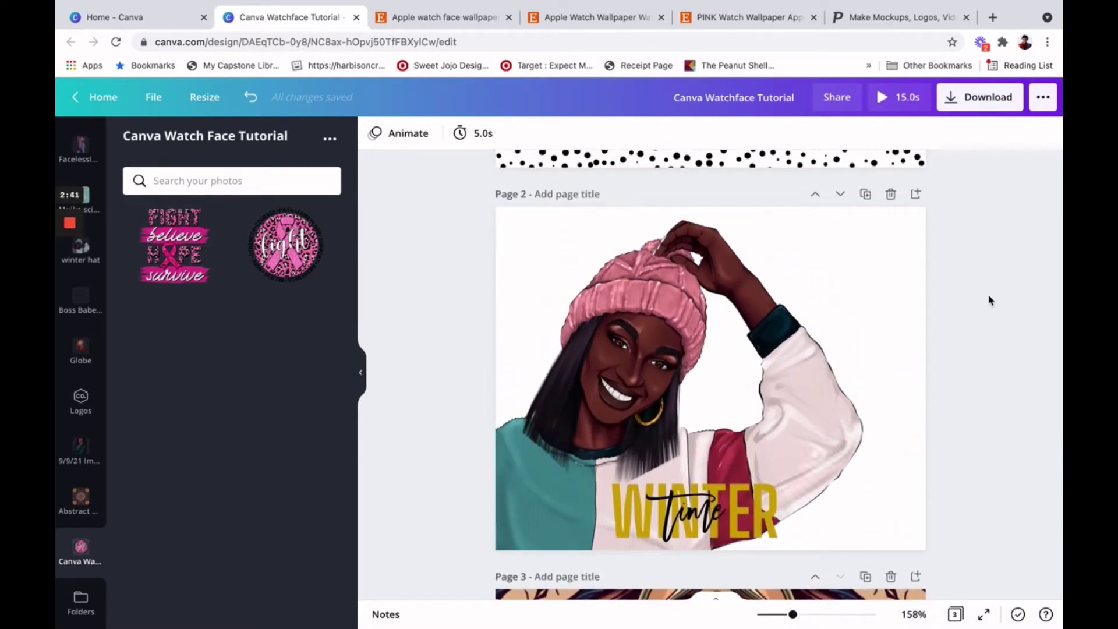
pyautogui.scroll(-8, 990, 301)
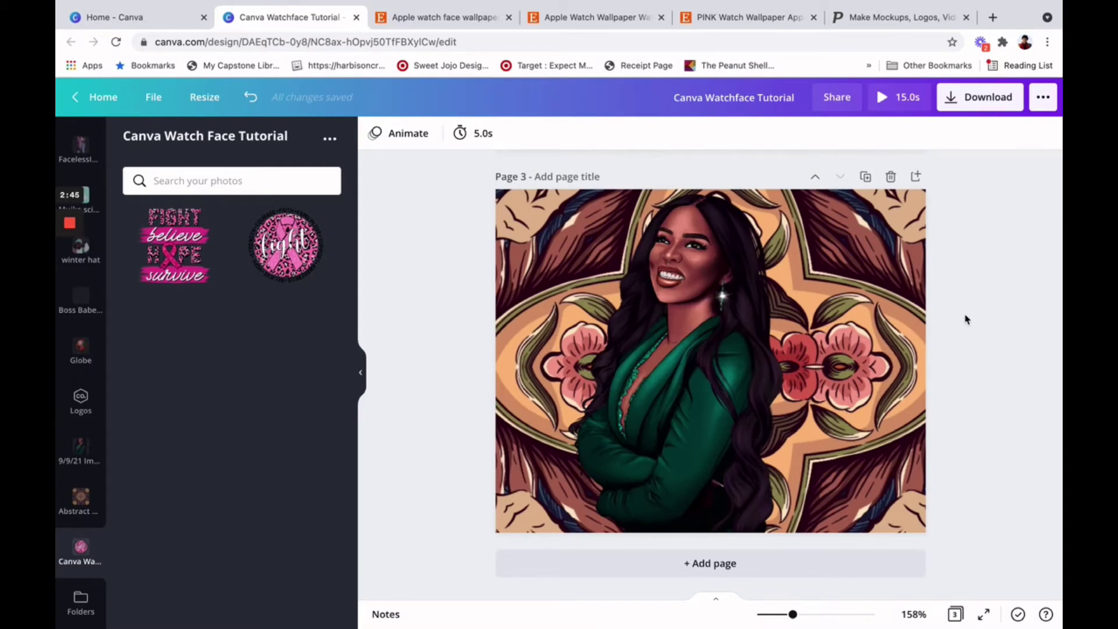
pyautogui.click(638, 565)
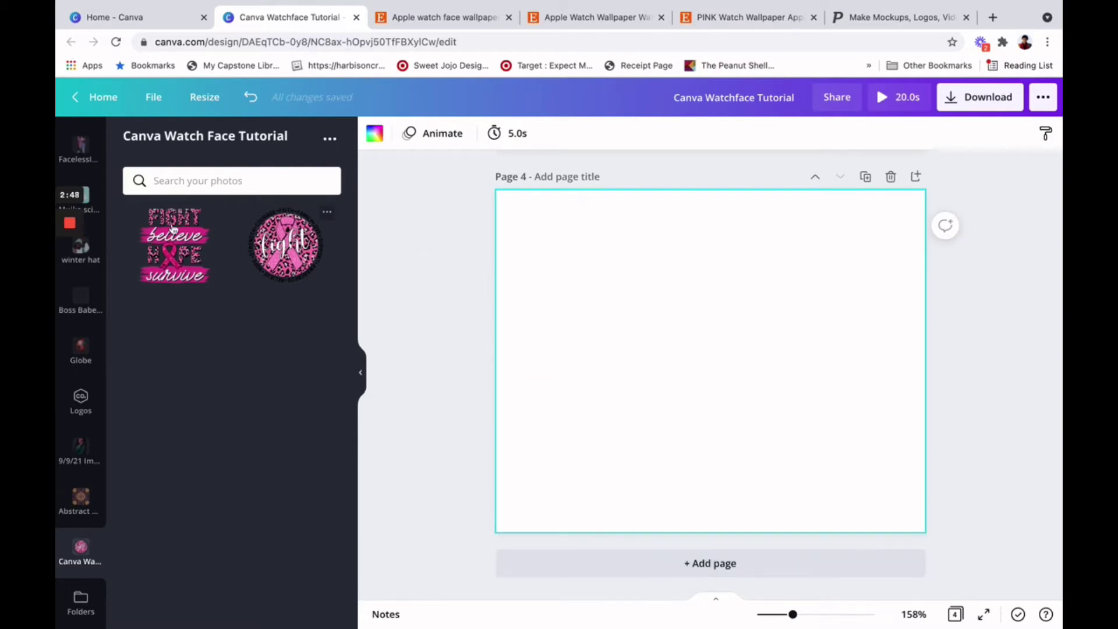
# Place the FIGHT believe HOPE survive graphic on page 4 with a black background
pyautogui.click(153, 231)
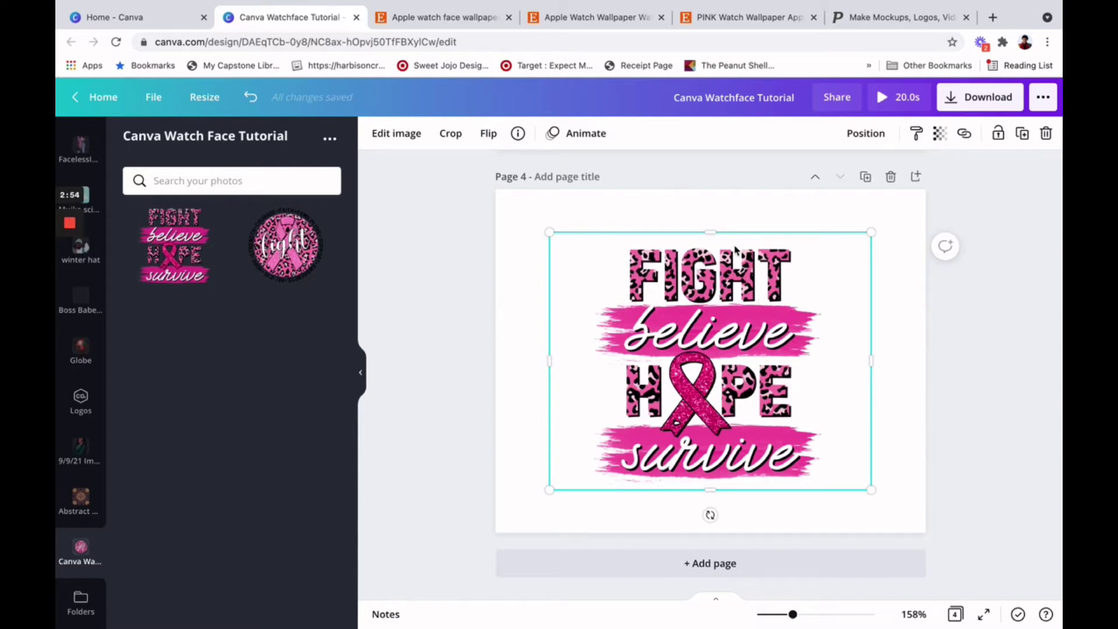
pyautogui.click(510, 204)
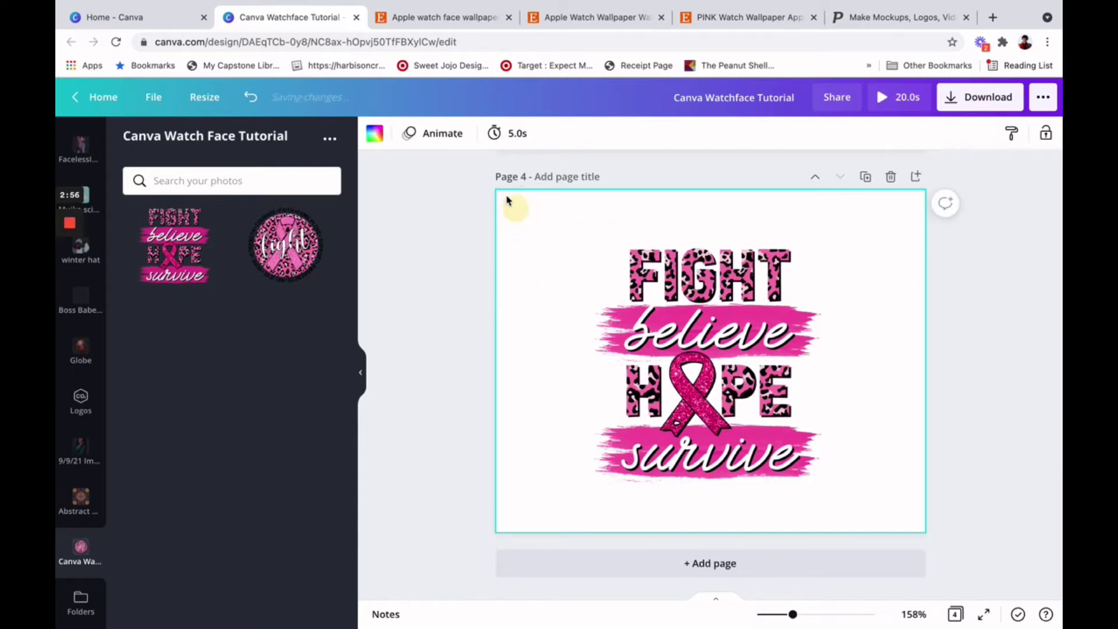
pyautogui.click(374, 135)
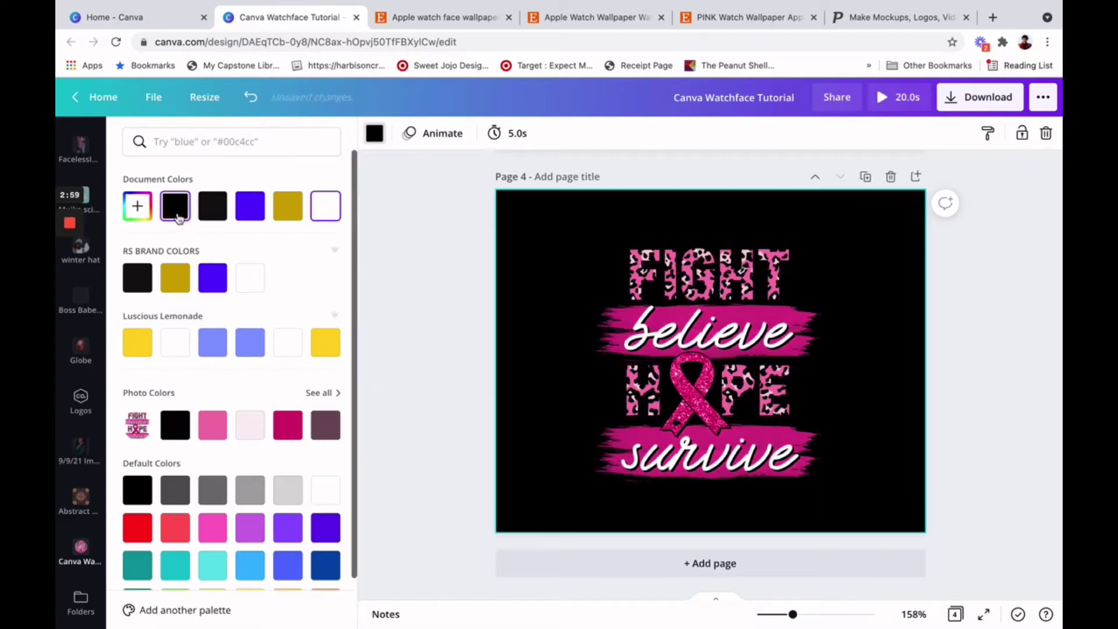
pyautogui.click(176, 207)
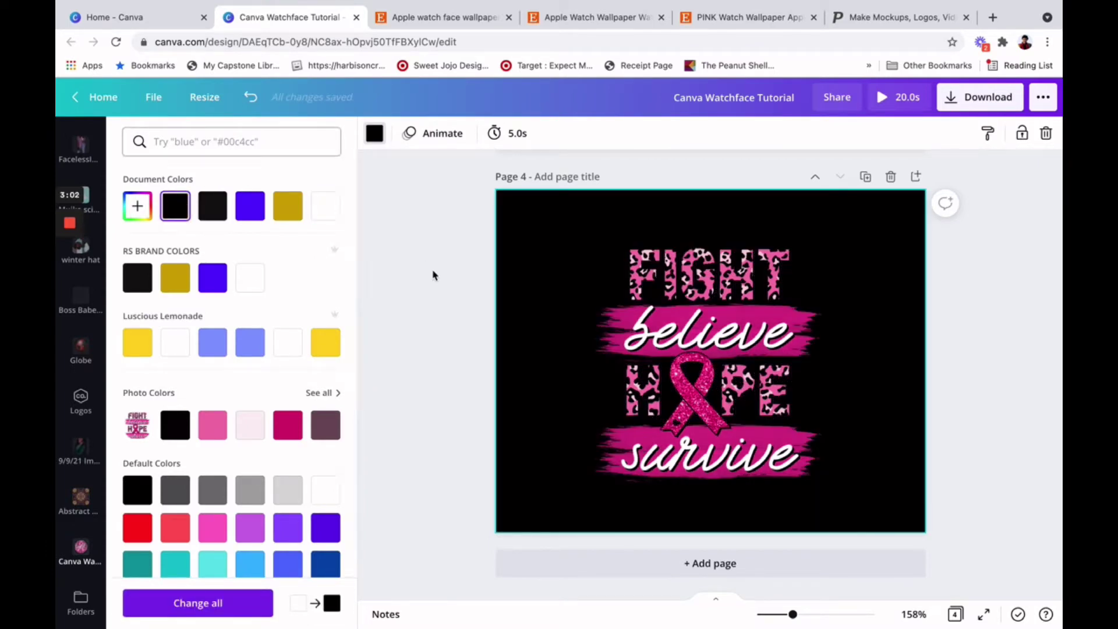
pyautogui.click(444, 293)
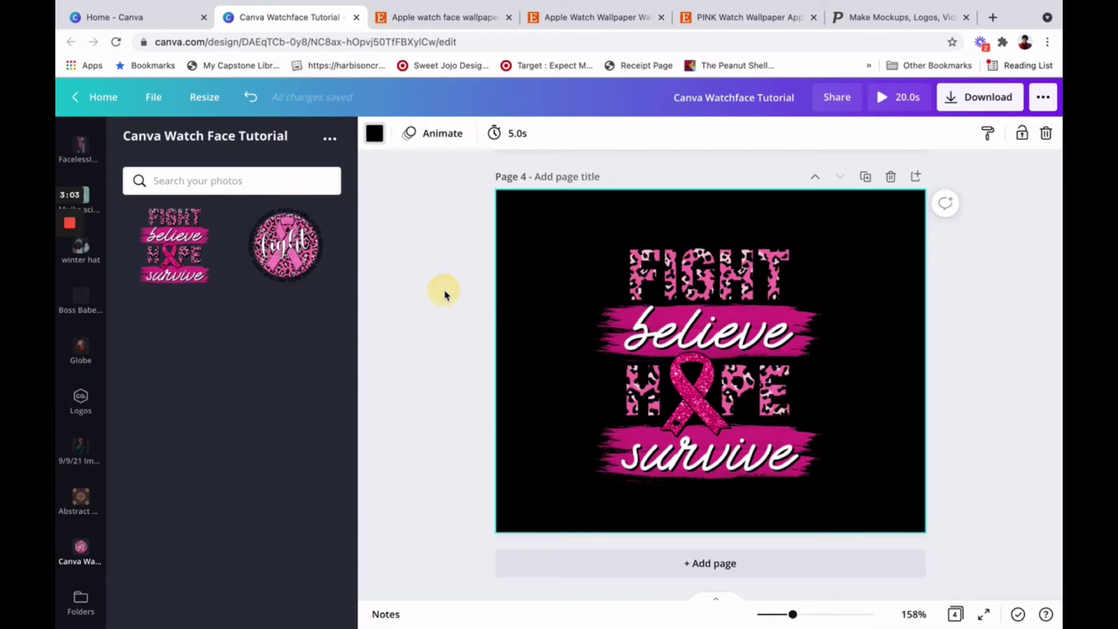
# Add page 5 with the pink fight circle graphic on a white background
pyautogui.click(592, 564)
pyautogui.click(287, 259)
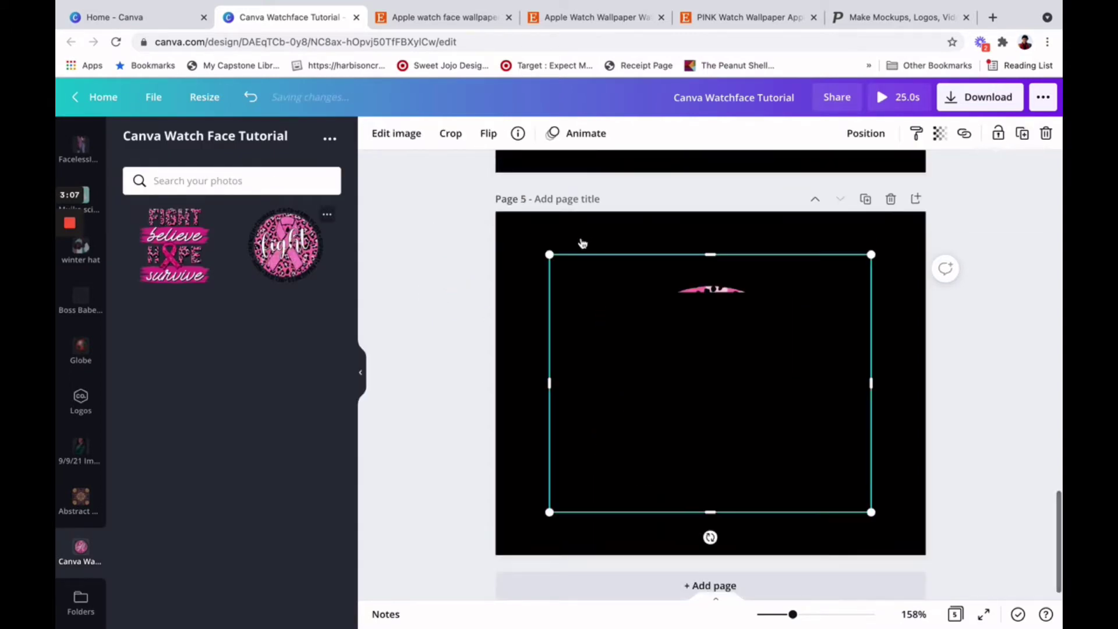
pyautogui.click(549, 239)
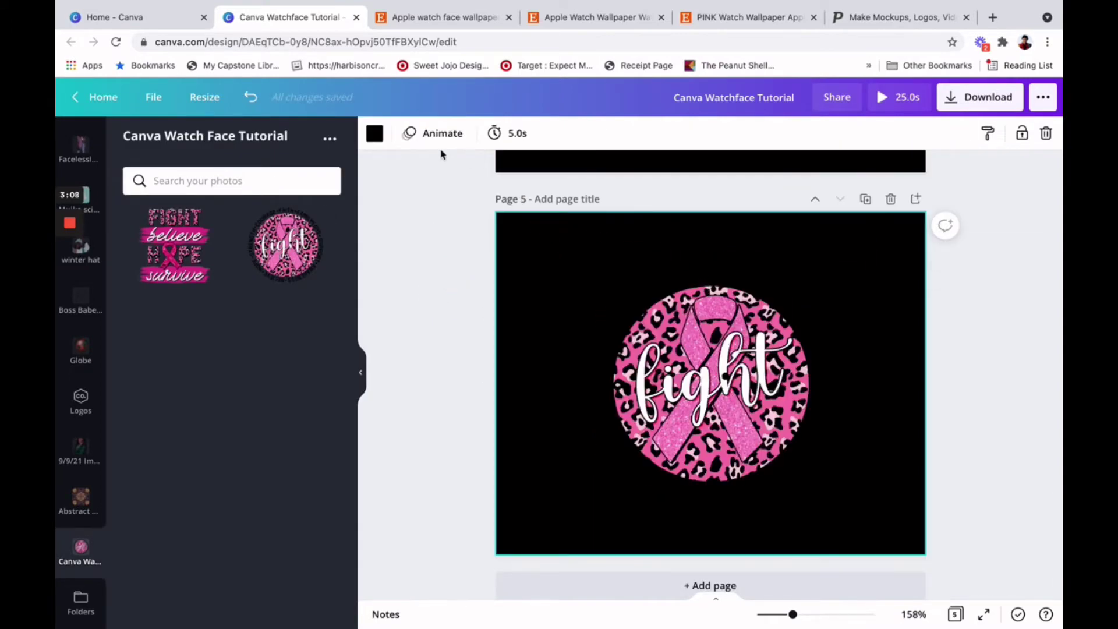
pyautogui.click(374, 133)
pyautogui.click(330, 200)
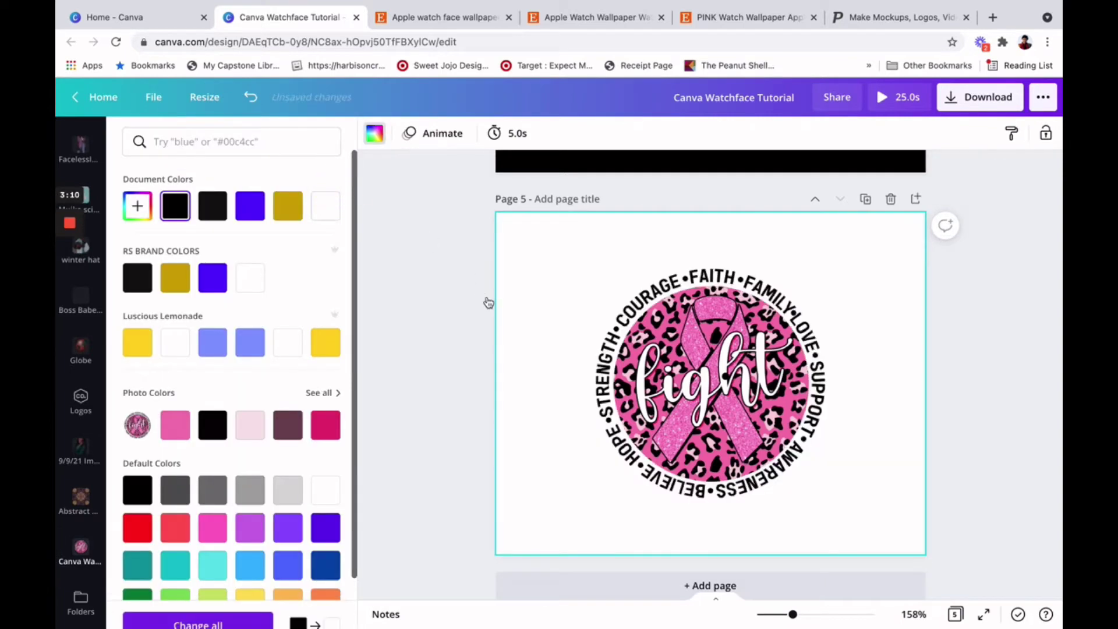
# Select the pink fight circle graphic and bring up its image effects
pyautogui.click(584, 315)
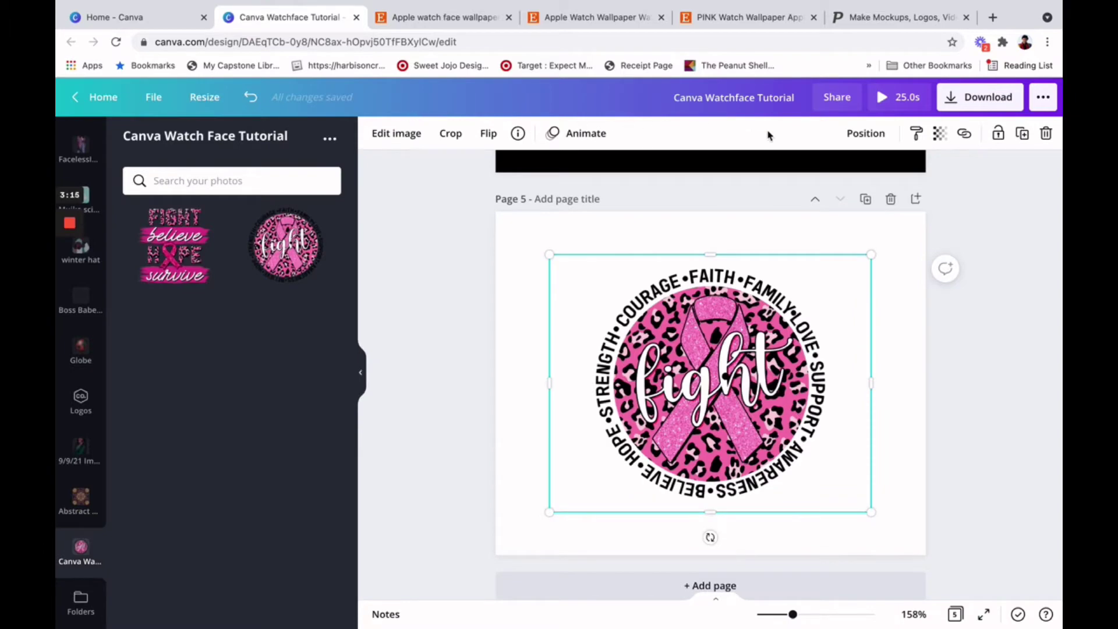
pyautogui.click(409, 264)
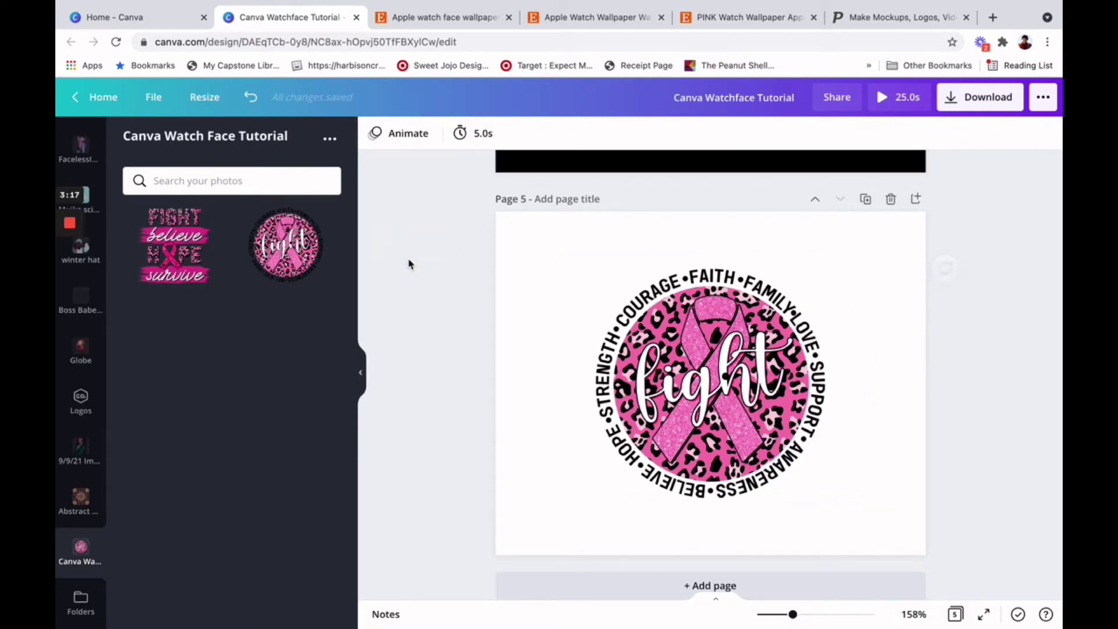
pyautogui.press('Tab')
pyautogui.click(398, 134)
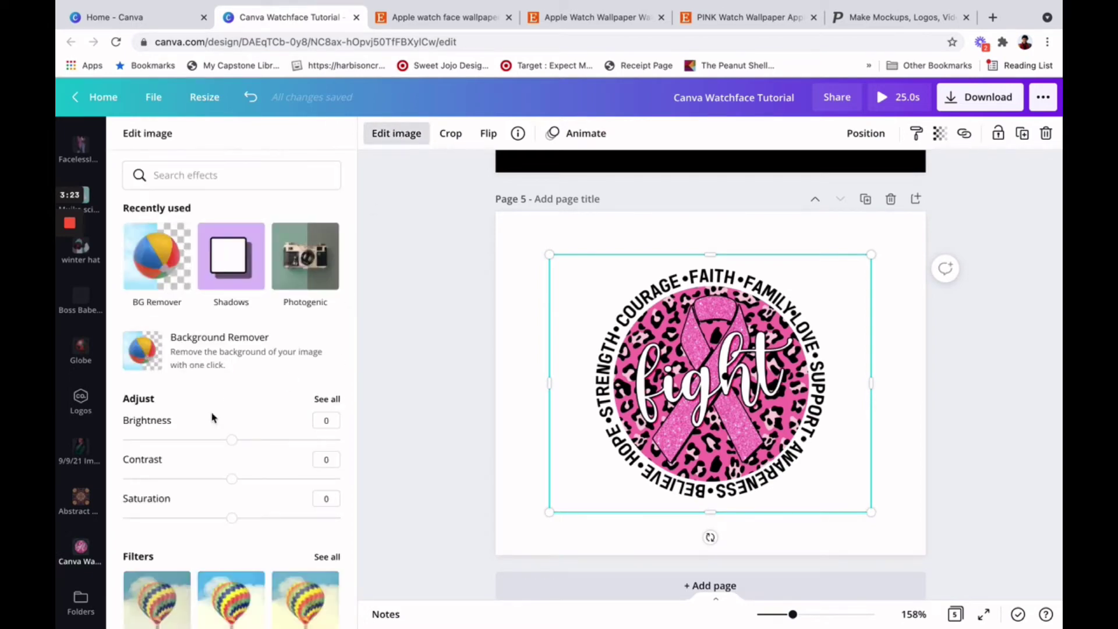
# Apply a Drop shadow to the fight ribbon circle, then add a blank page 6
pyautogui.scroll(-6, 213, 417)
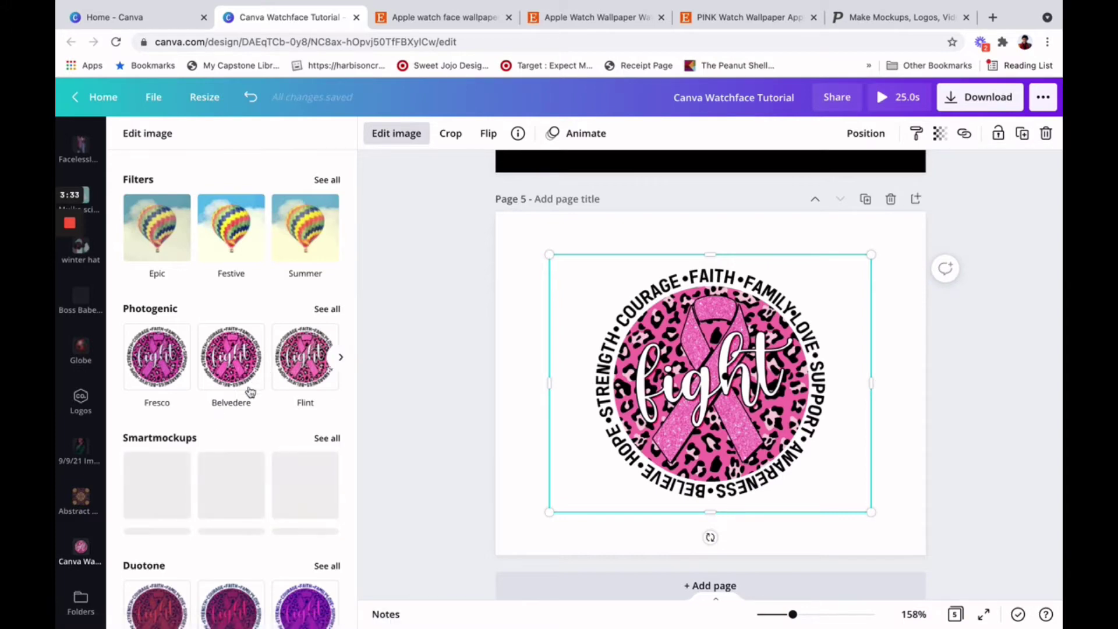
pyautogui.scroll(-6, 250, 389)
pyautogui.scroll(-4, 250, 389)
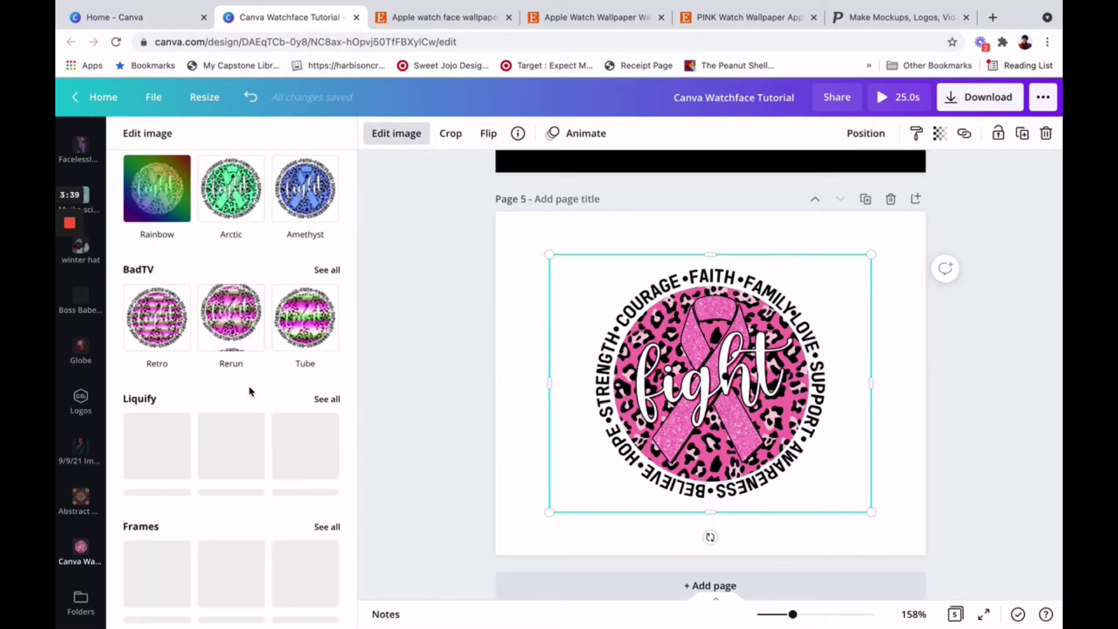
pyautogui.scroll(-5, 250, 389)
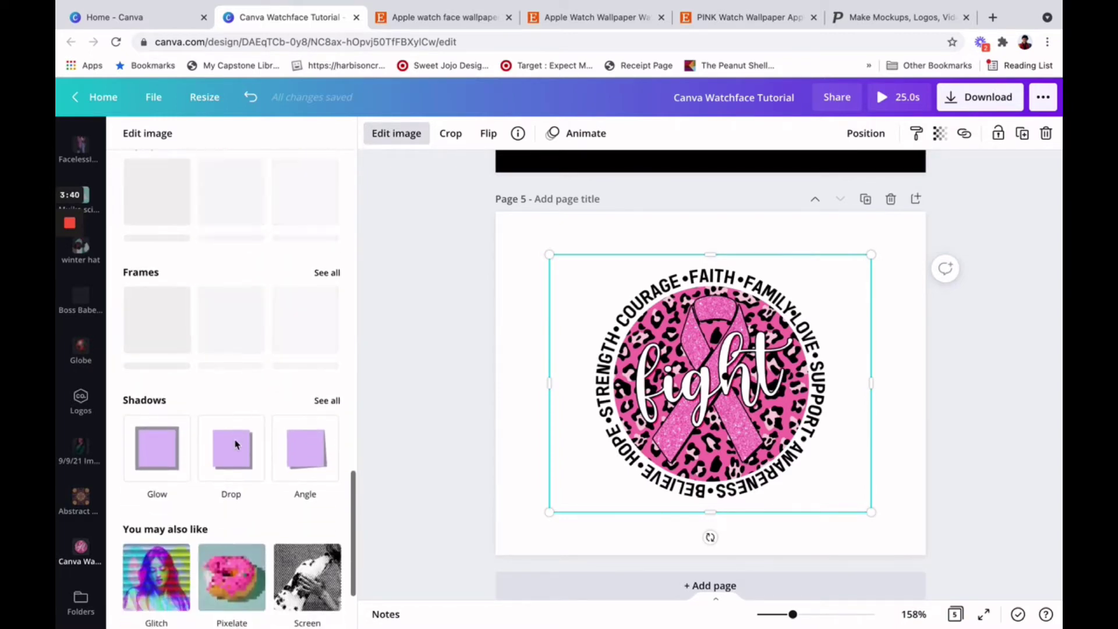
pyautogui.click(233, 447)
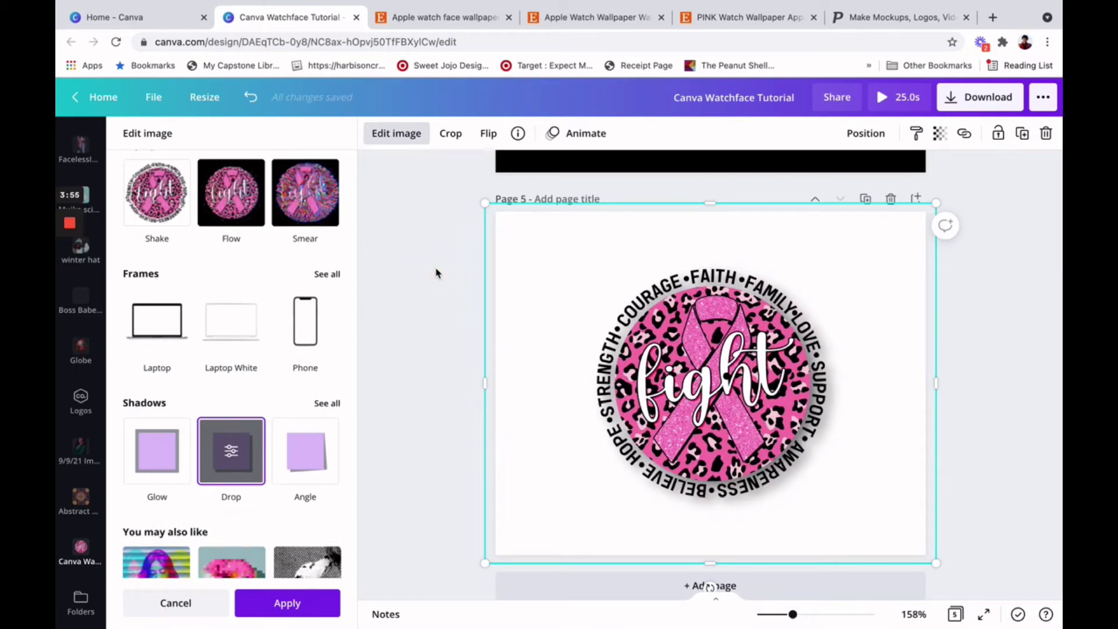
pyautogui.click(291, 607)
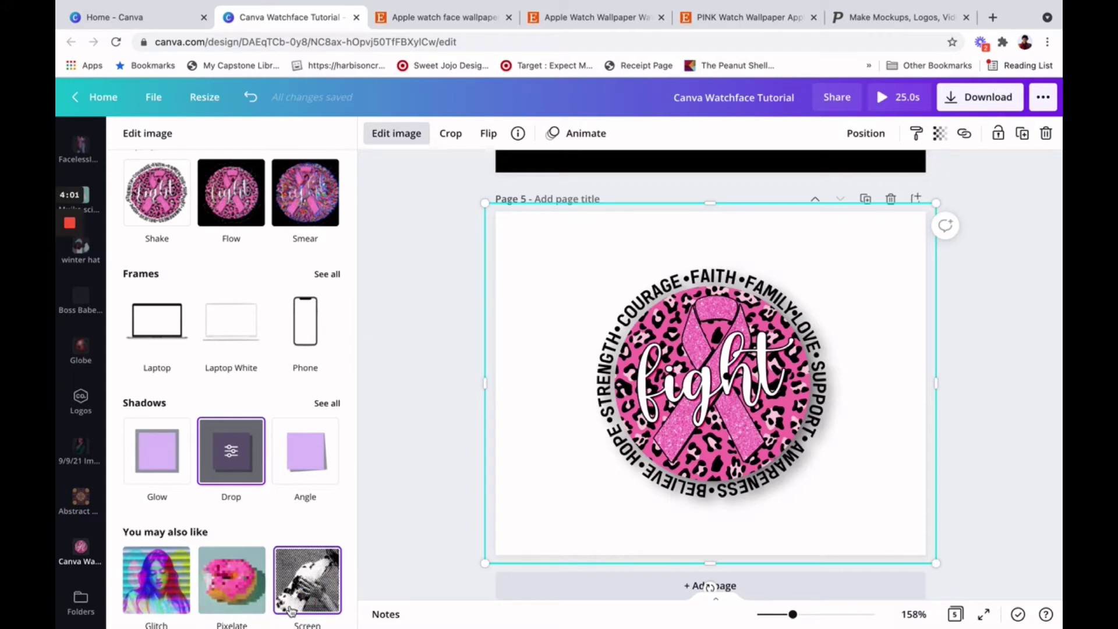
pyautogui.click(409, 469)
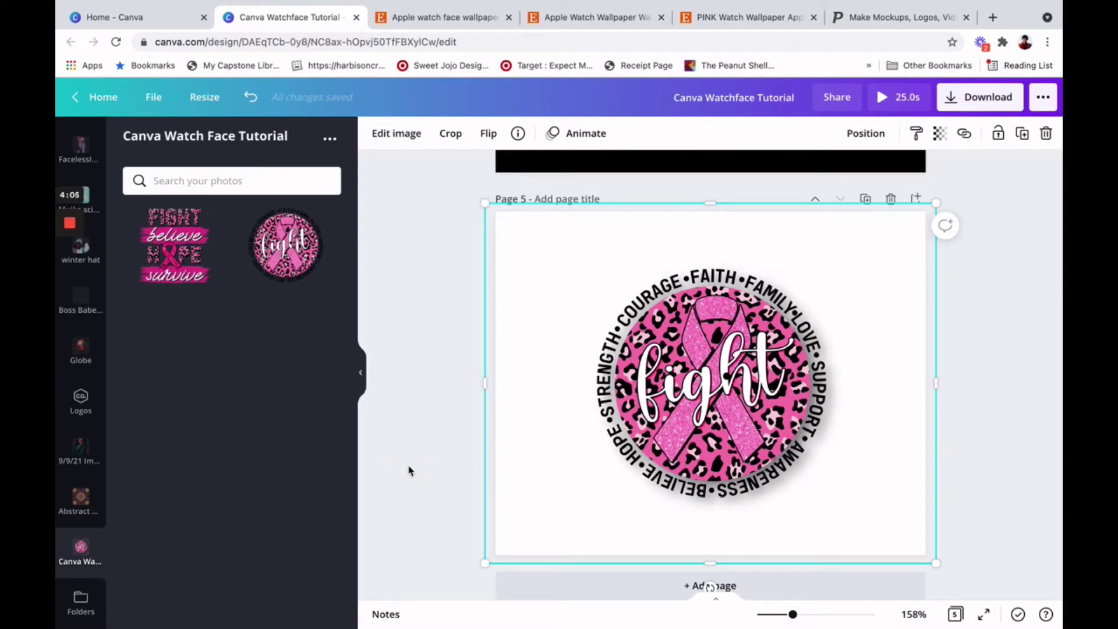
pyautogui.click(553, 595)
# Search Canva's Elements library for 'fall'
pyautogui.moveTo(86, 311)
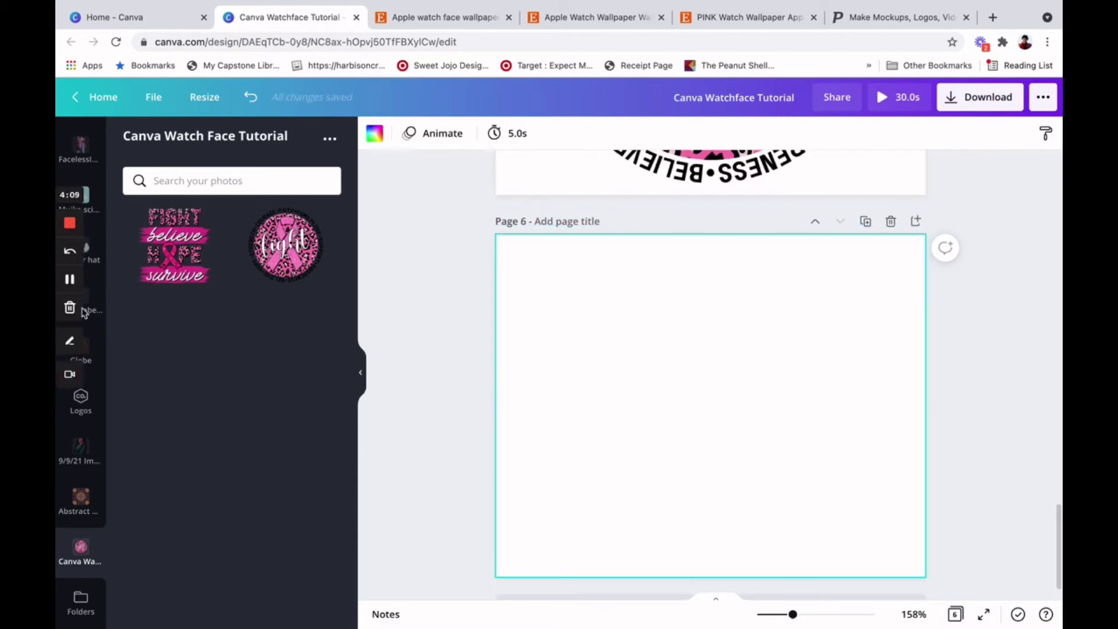
pyautogui.scroll(10, 93, 395)
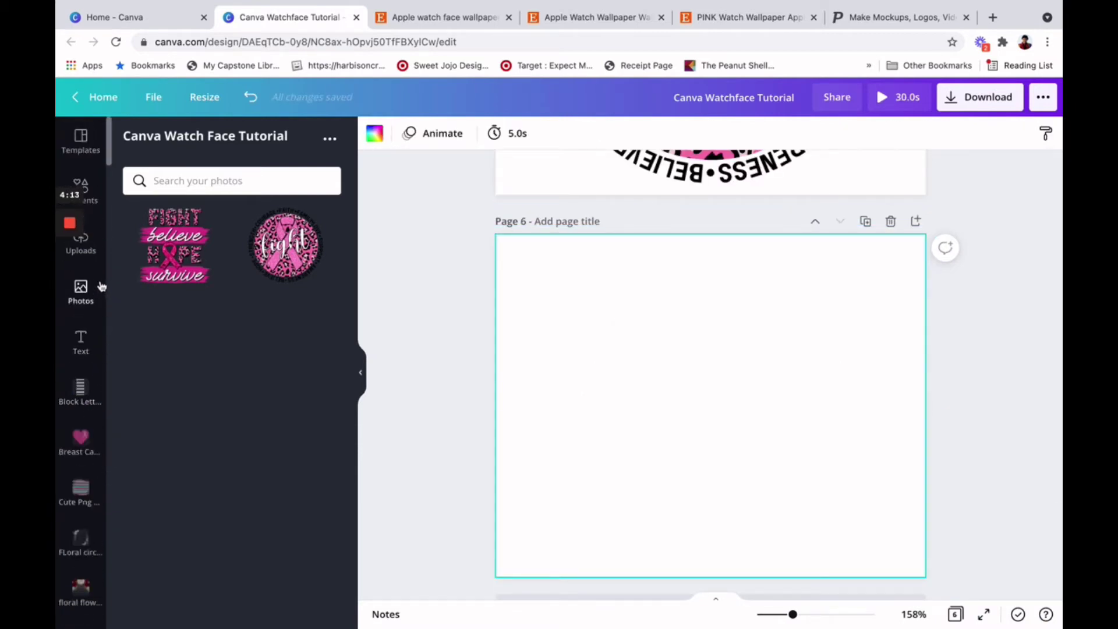
pyautogui.scroll(-1, 95, 164)
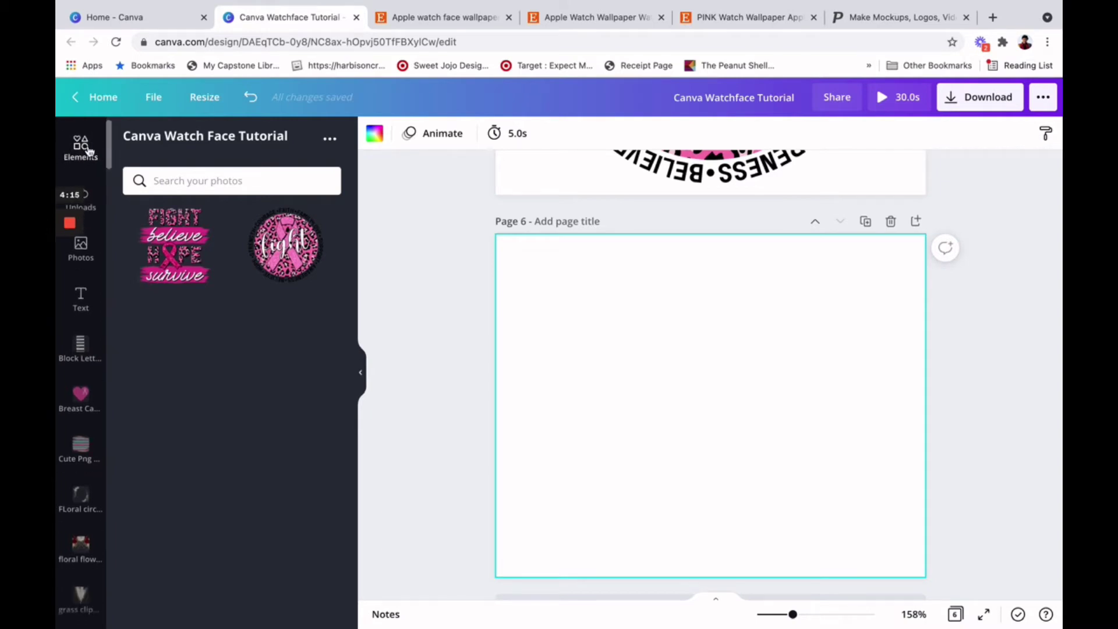
pyautogui.click(87, 150)
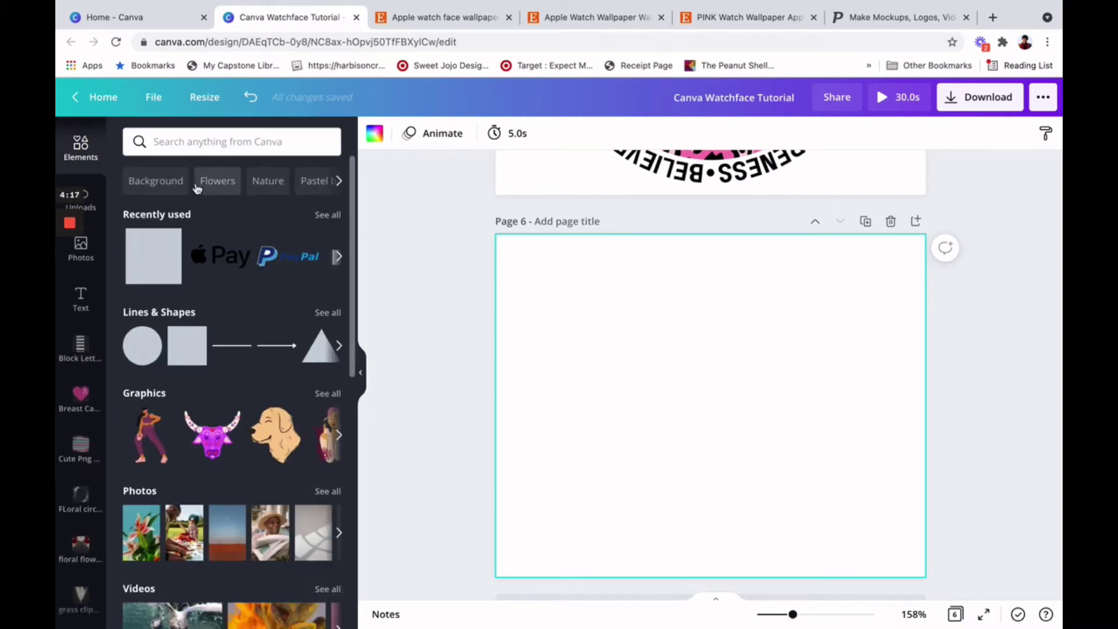
pyautogui.click(199, 140)
pyautogui.write('fal')
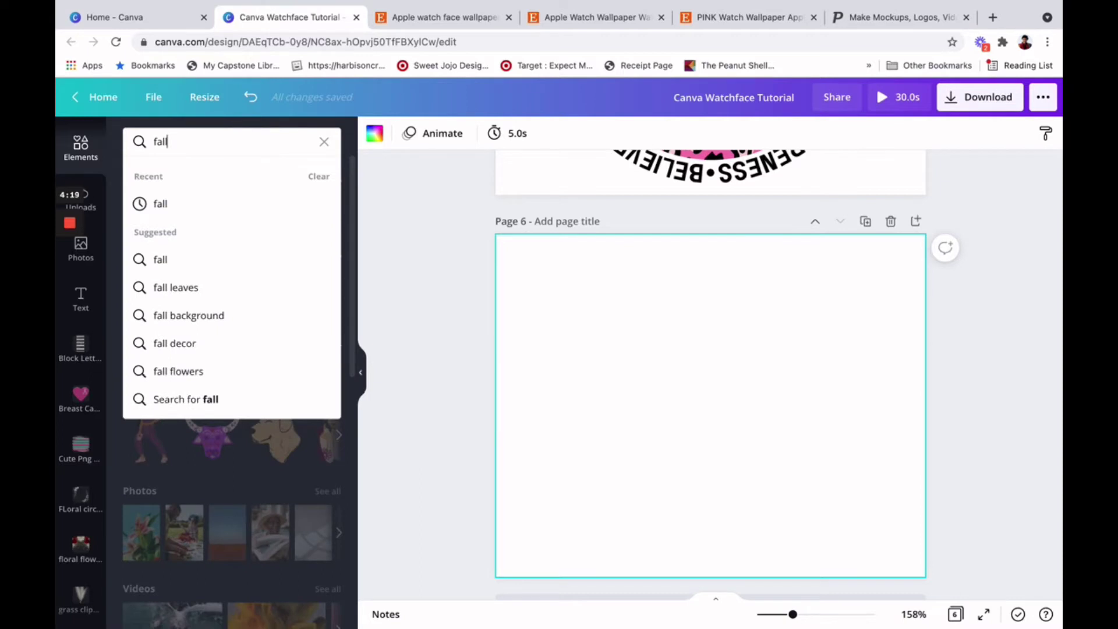
pyautogui.write('l')
pyautogui.press('Return')
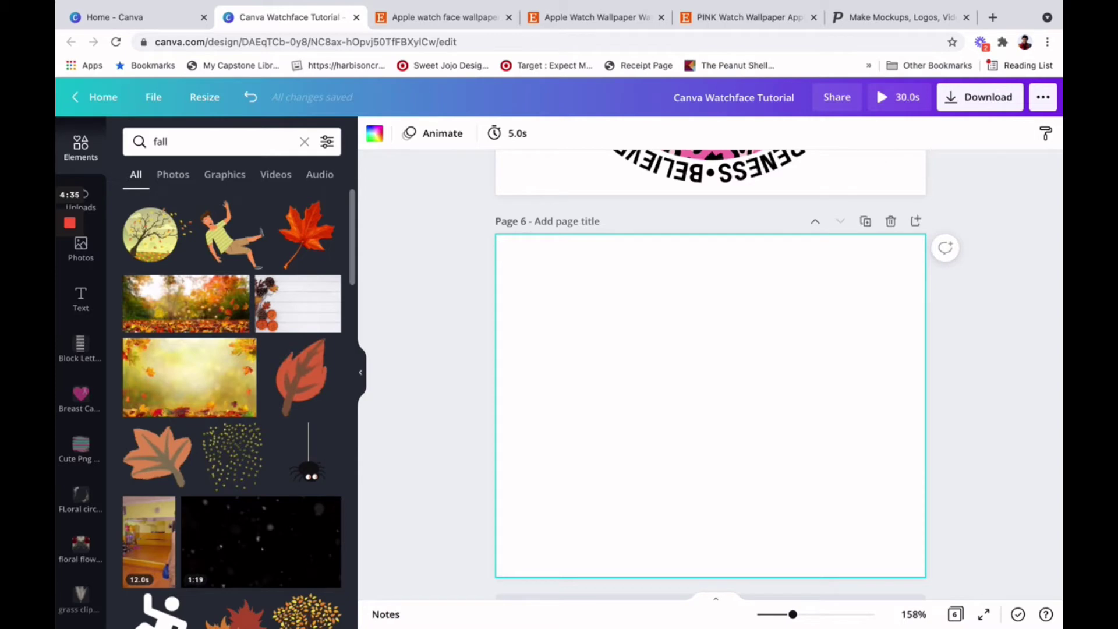
# Add the orange-and-red two-maple-leaf graphic to page 6 and select it
pyautogui.scroll(-4, 180, 304)
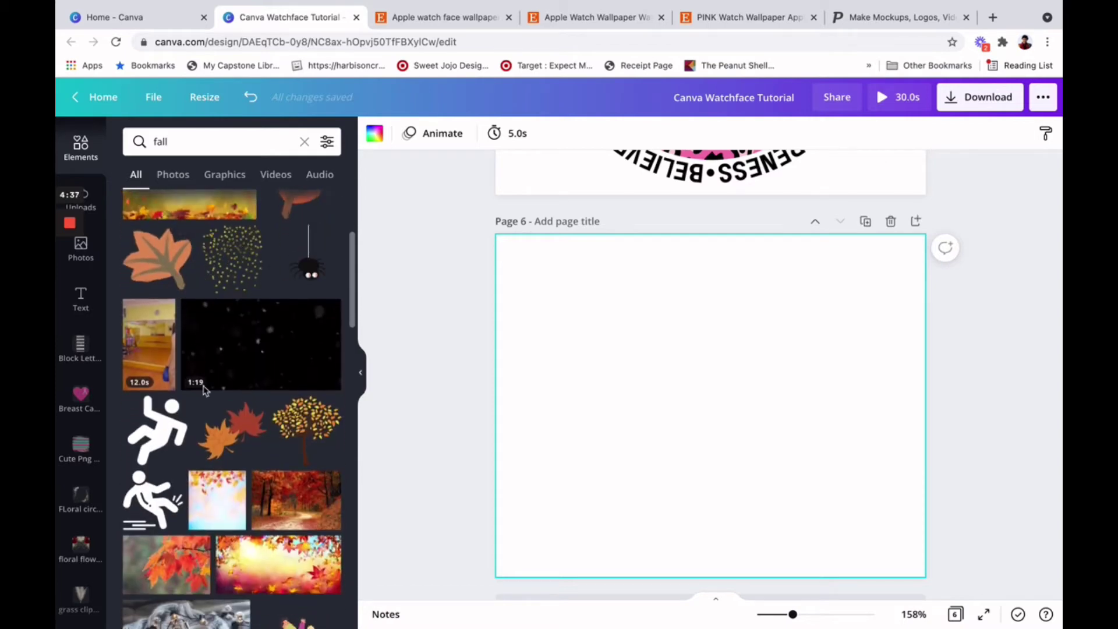
pyautogui.click(228, 433)
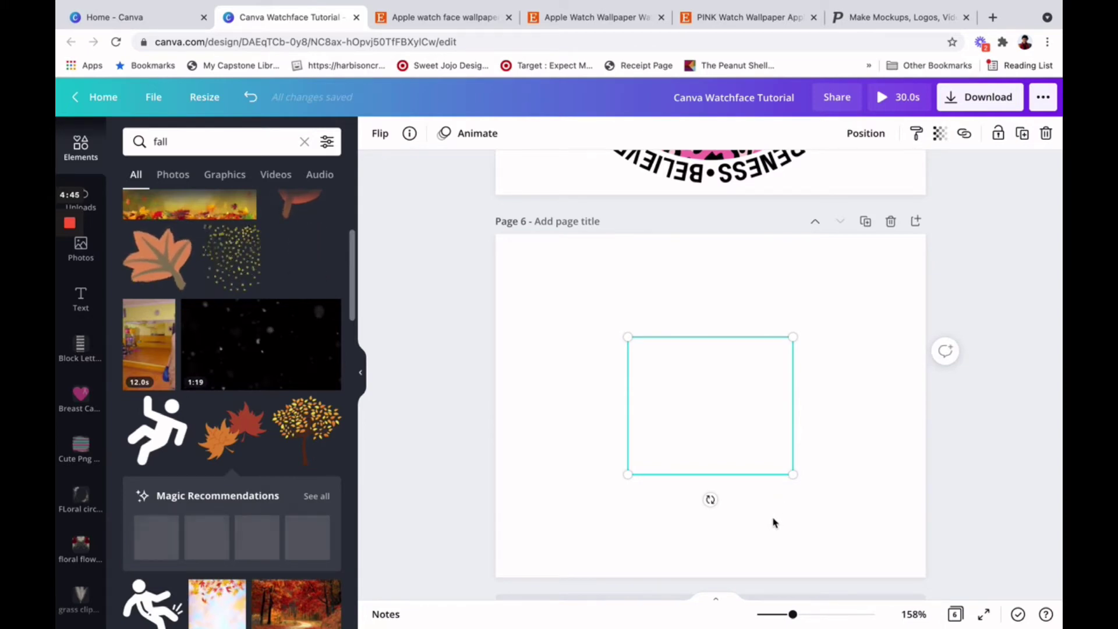
pyautogui.click(428, 376)
pyautogui.scroll(-3, 262, 466)
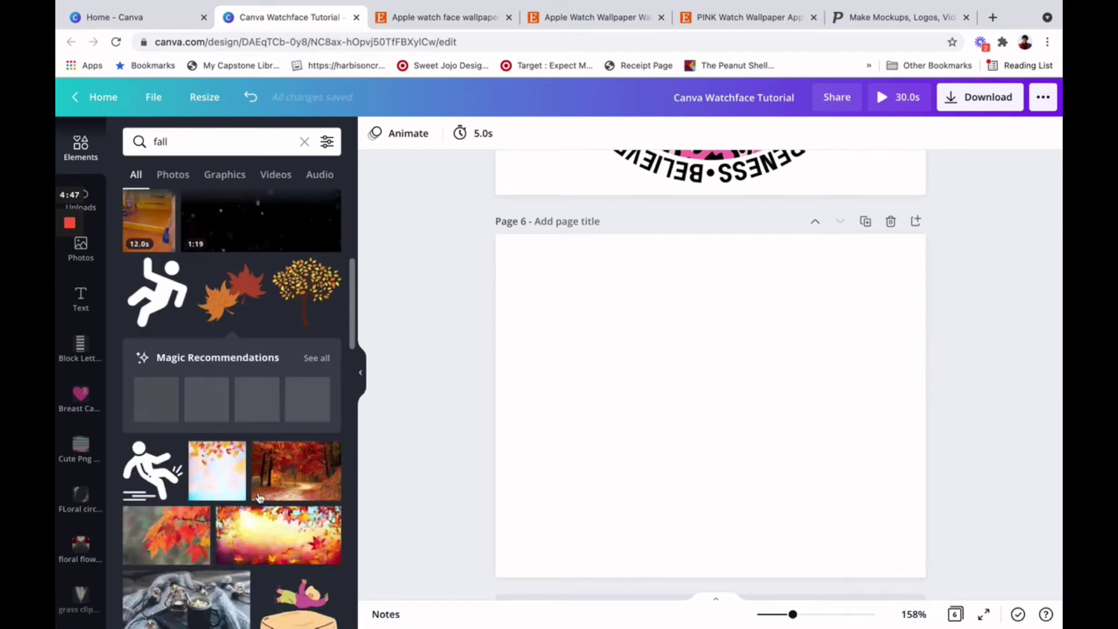
pyautogui.scroll(-5, 259, 497)
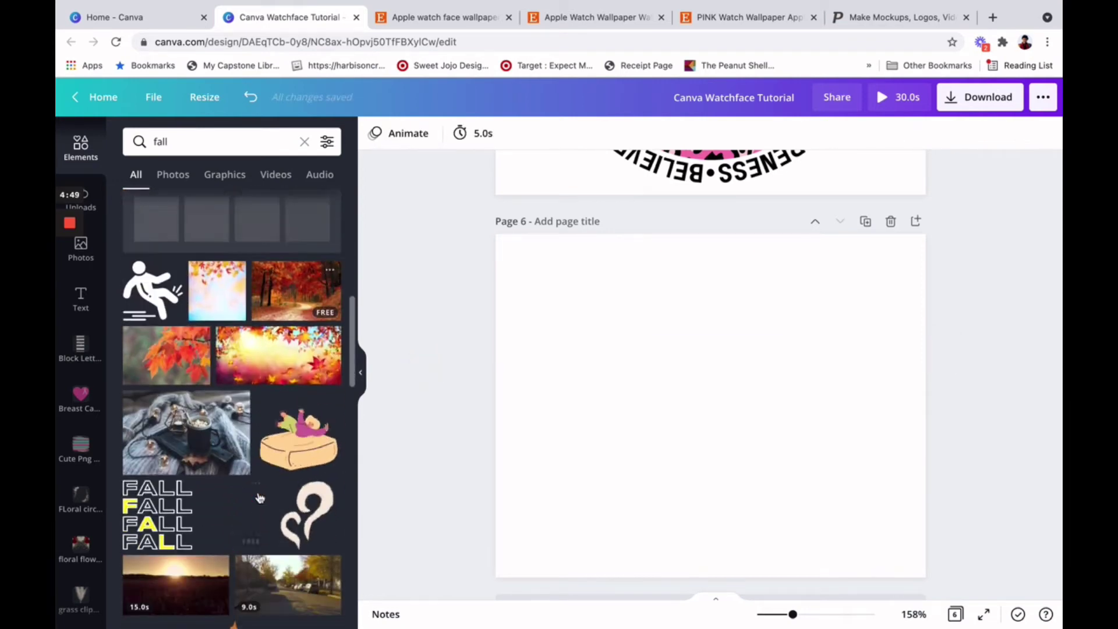
pyautogui.scroll(-1, 259, 497)
pyautogui.click(672, 448)
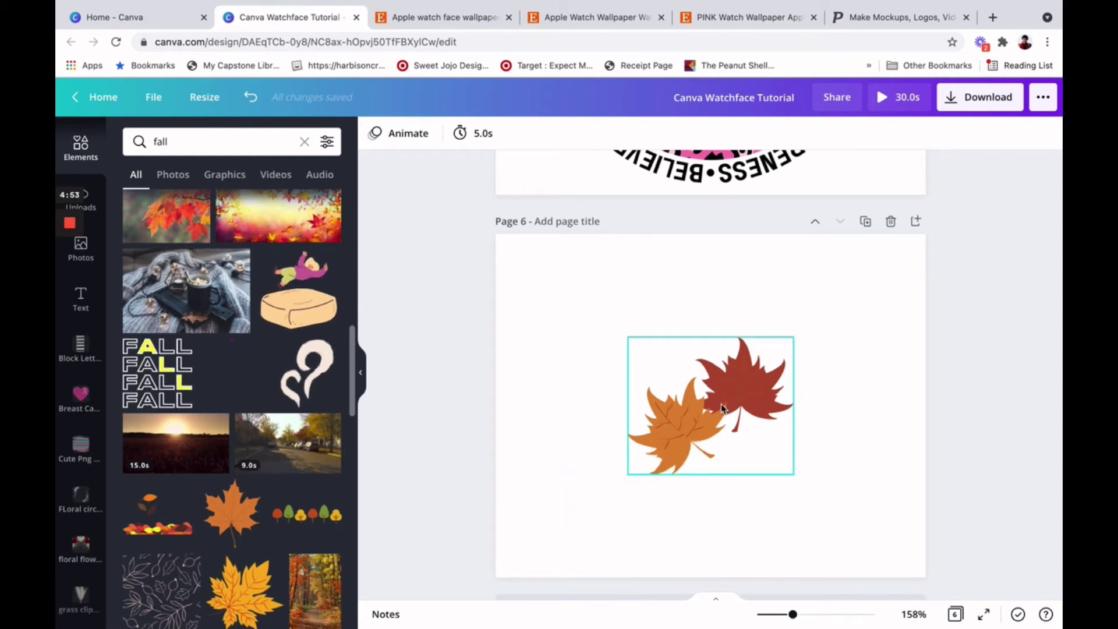
# Move the leaves to page 6's lower left, then try a duplicated copy rotated about 45°
pyautogui.moveTo(689, 434); pyautogui.dragTo(573, 541)
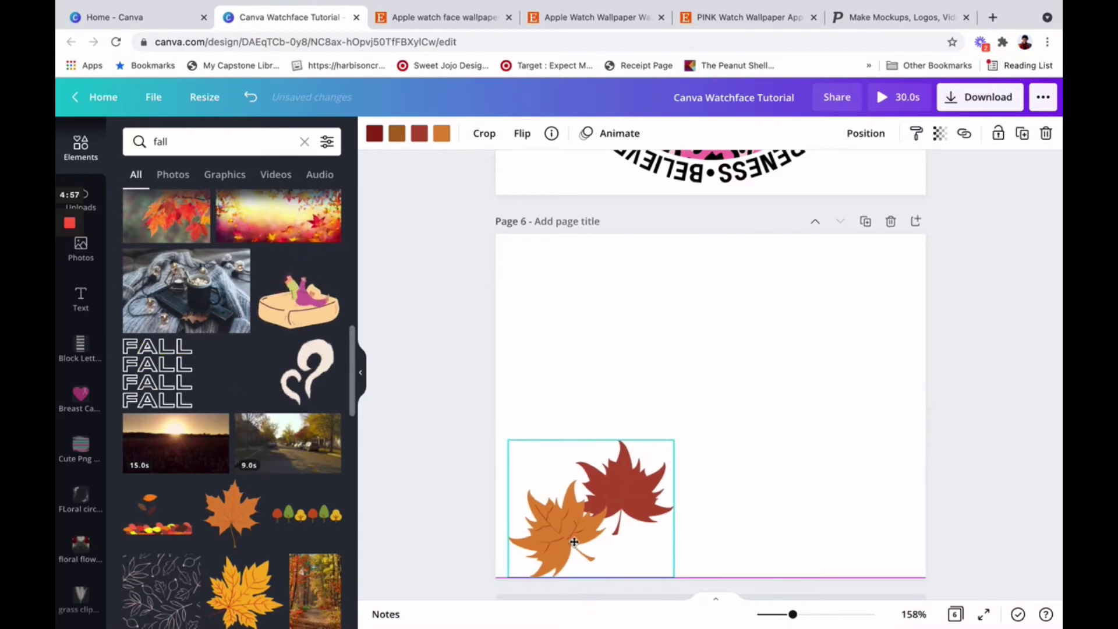
pyautogui.click(1020, 134)
pyautogui.click(663, 437)
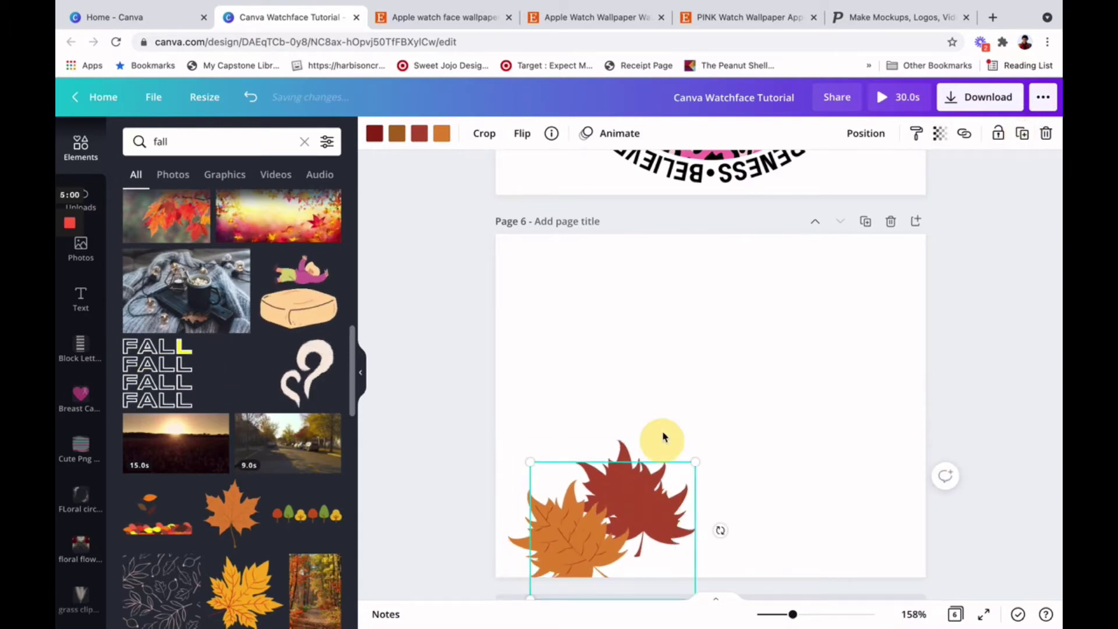
pyautogui.moveTo(663, 437); pyautogui.dragTo(663, 357)
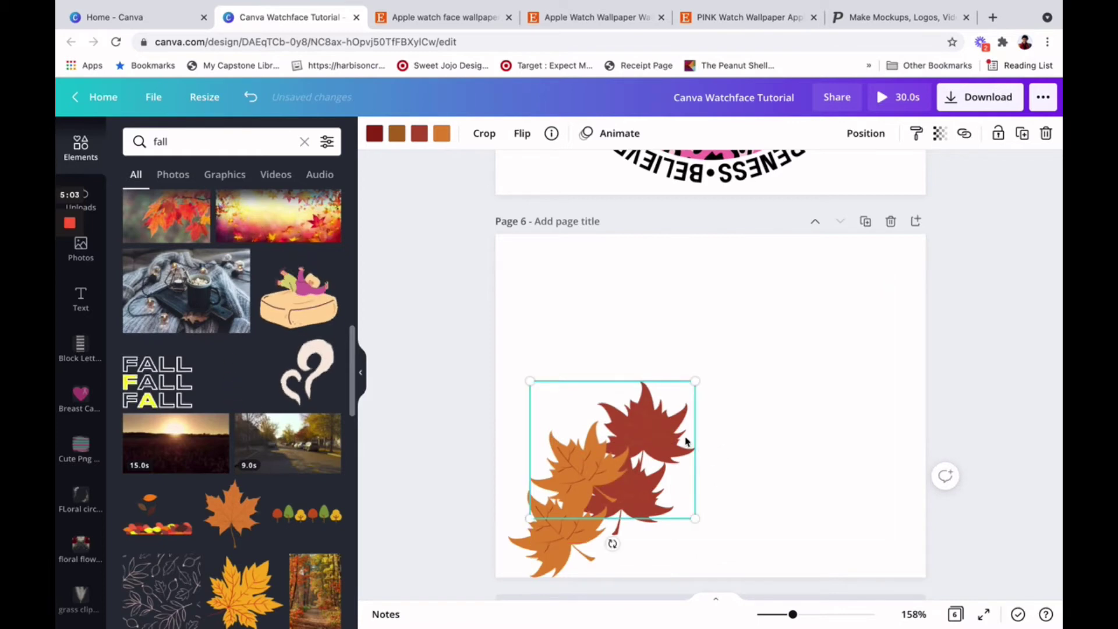
pyautogui.click(673, 398)
pyautogui.moveTo(673, 399); pyautogui.dragTo(689, 404)
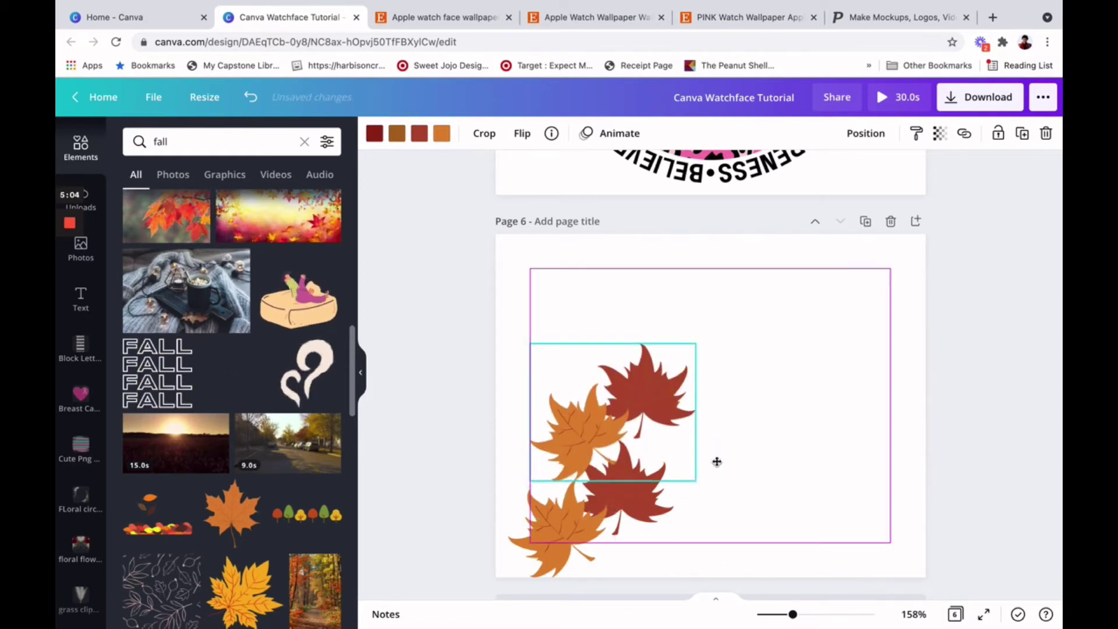
pyautogui.moveTo(638, 503); pyautogui.dragTo(637, 504)
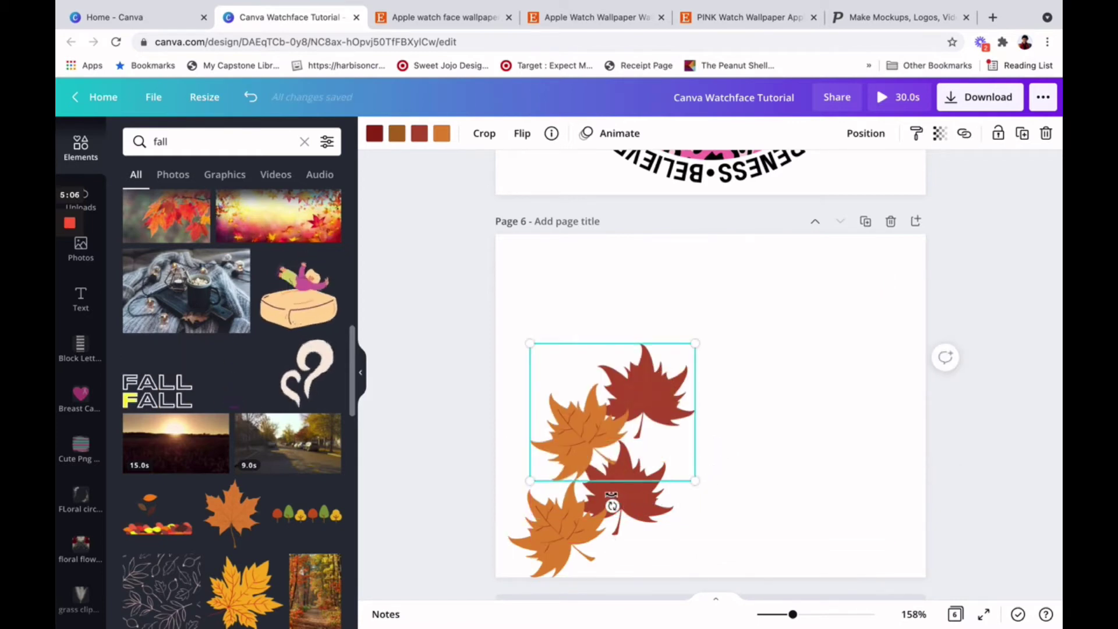
pyautogui.click(536, 502)
pyautogui.moveTo(527, 494); pyautogui.dragTo(521, 484)
pyautogui.moveTo(607, 415); pyautogui.dragTo(533, 452)
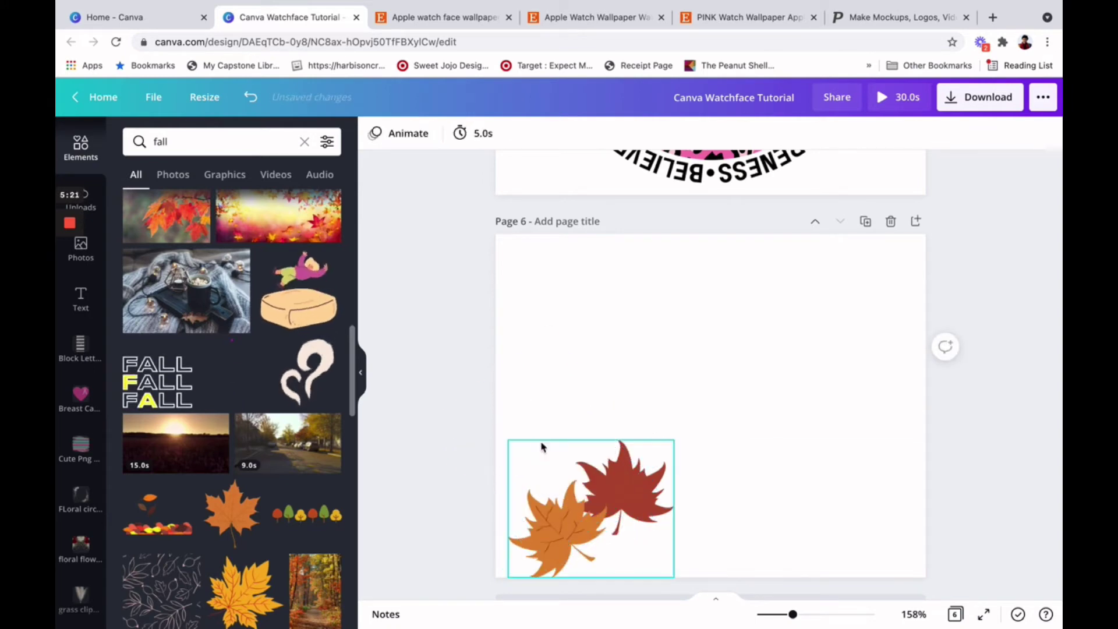
# Replace the maple leaves with the line-art leaf pattern and enlarge it
pyautogui.click(617, 483)
pyautogui.press('Delete')
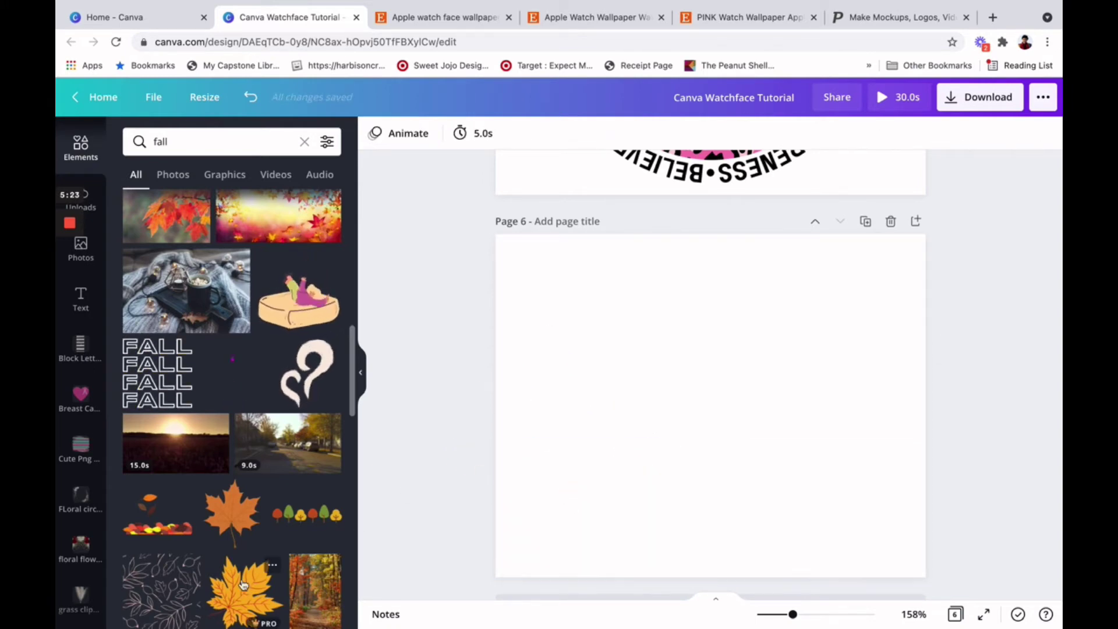
pyautogui.scroll(-2, 243, 584)
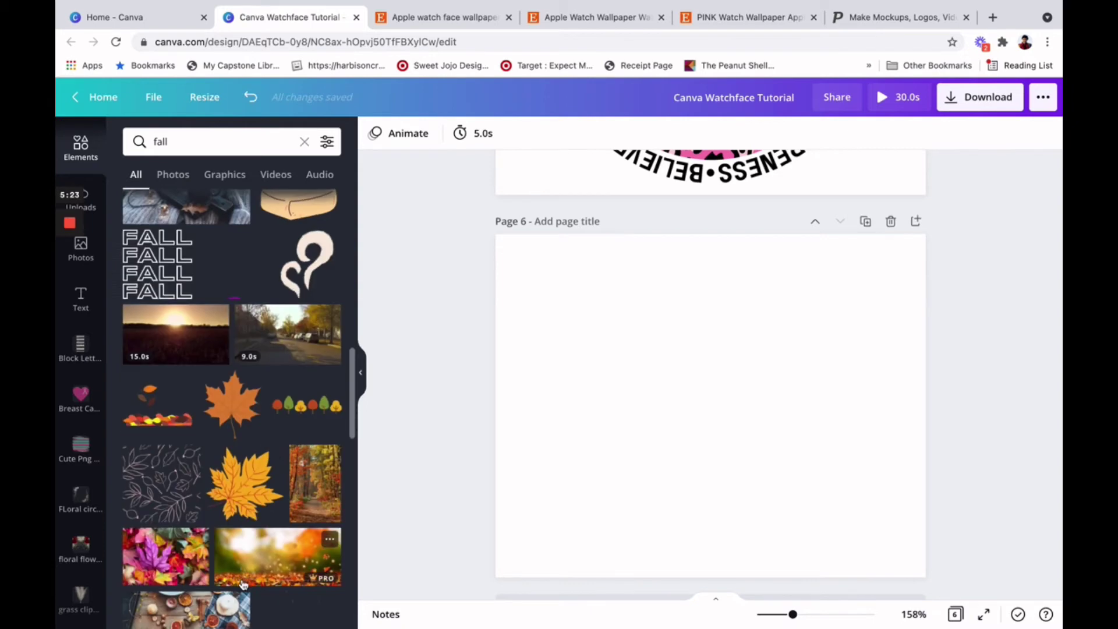
pyautogui.click(183, 477)
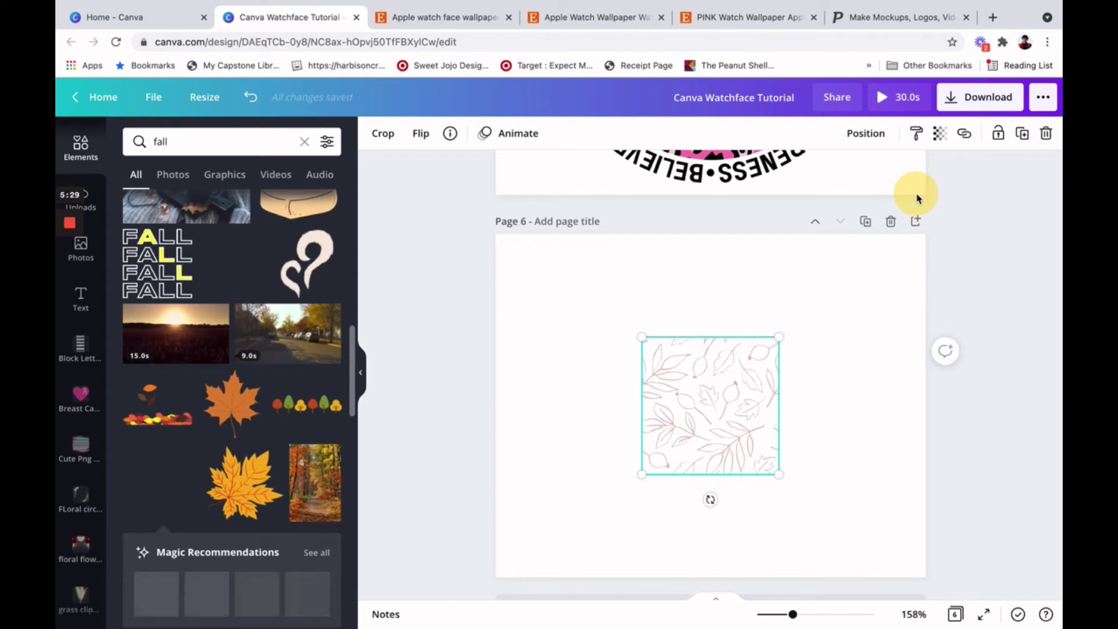
pyautogui.moveTo(915, 199); pyautogui.dragTo(917, 194)
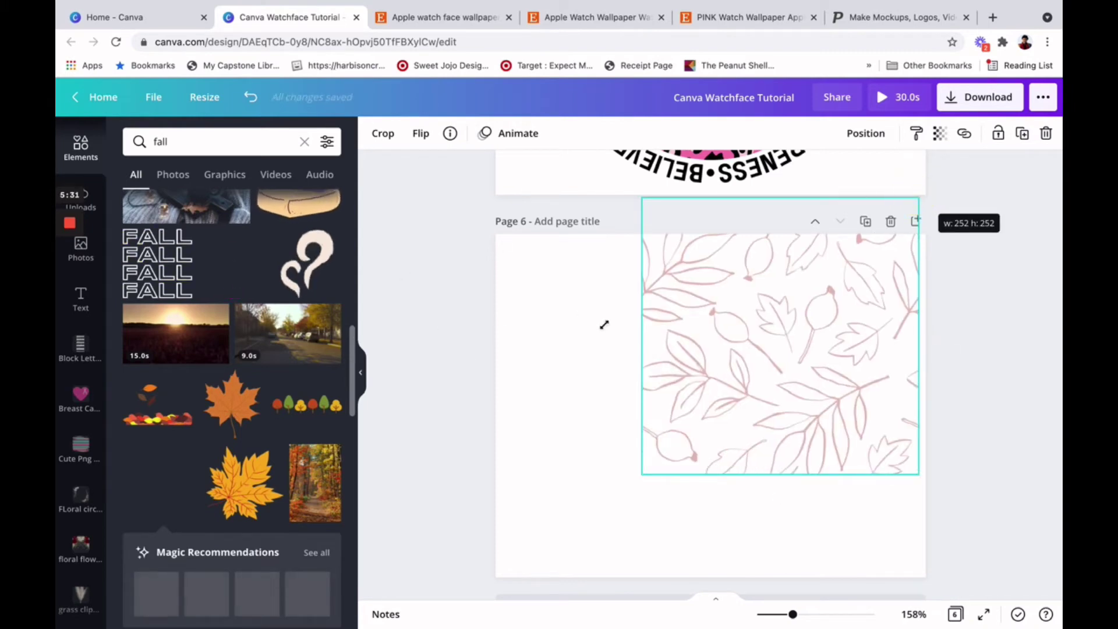
# Set page 6's background to orange #F15D09 and enlarge the leaf pattern further
pyautogui.click(516, 291)
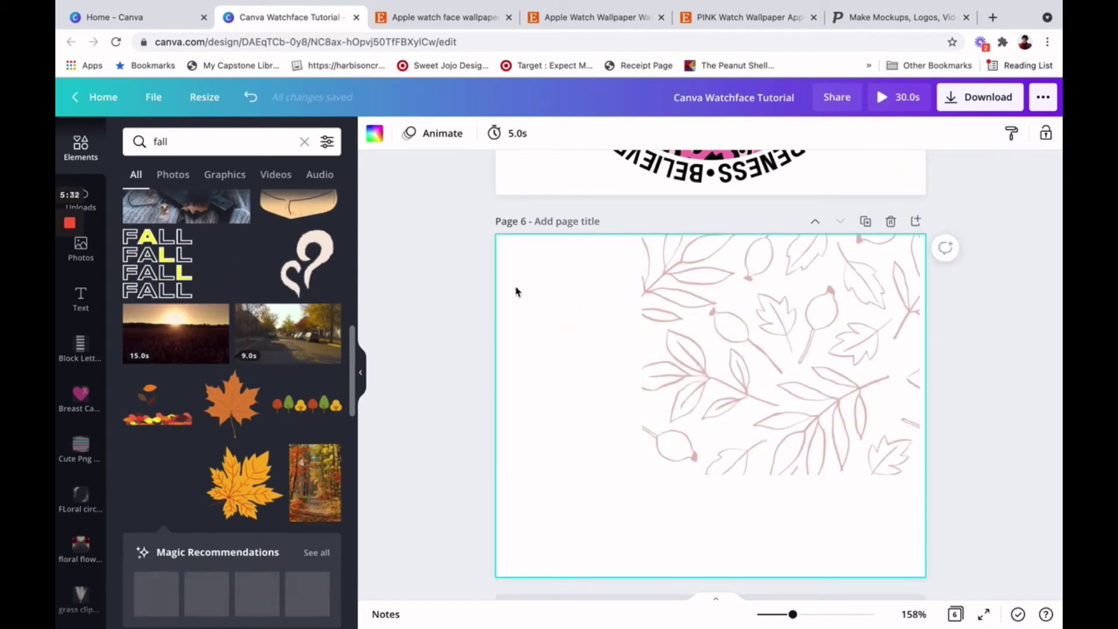
pyautogui.click(375, 132)
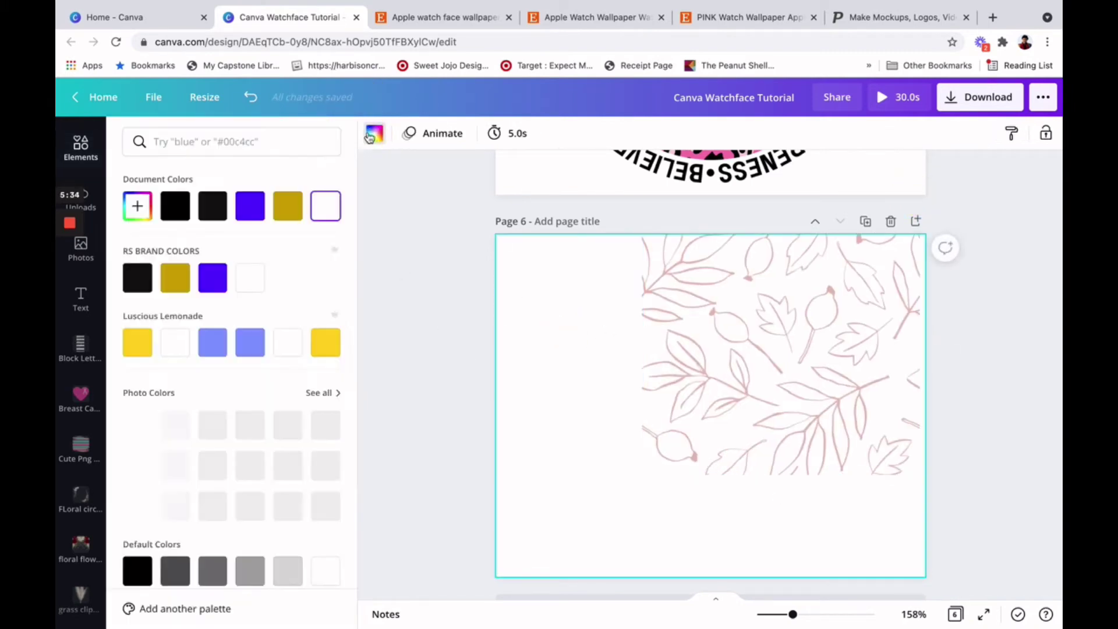
pyautogui.click(138, 207)
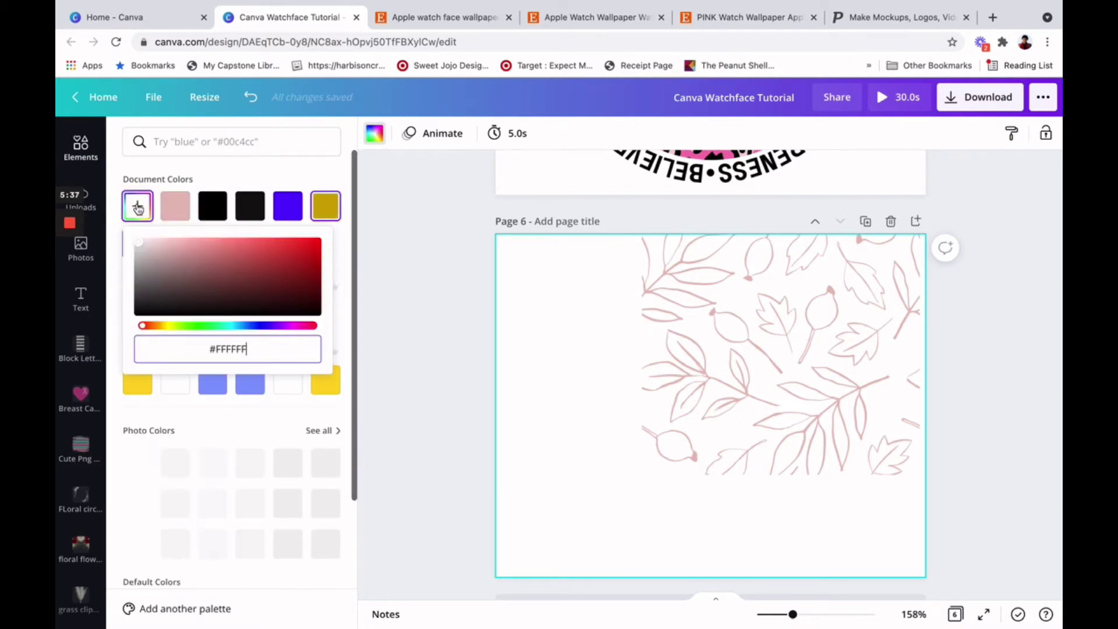
pyautogui.click(154, 326)
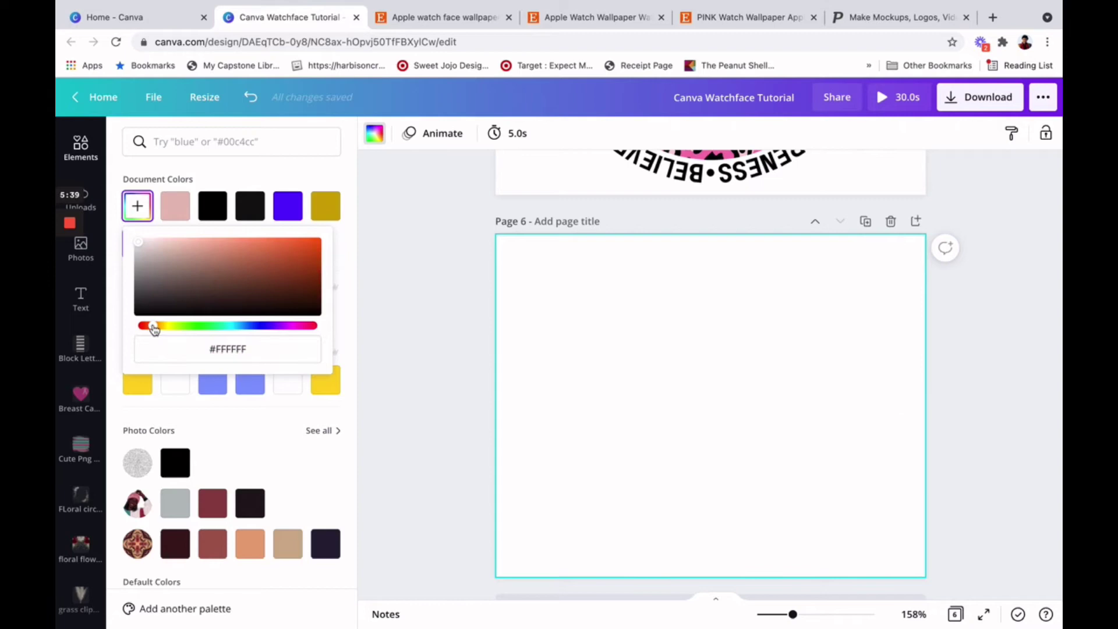
pyautogui.click(314, 242)
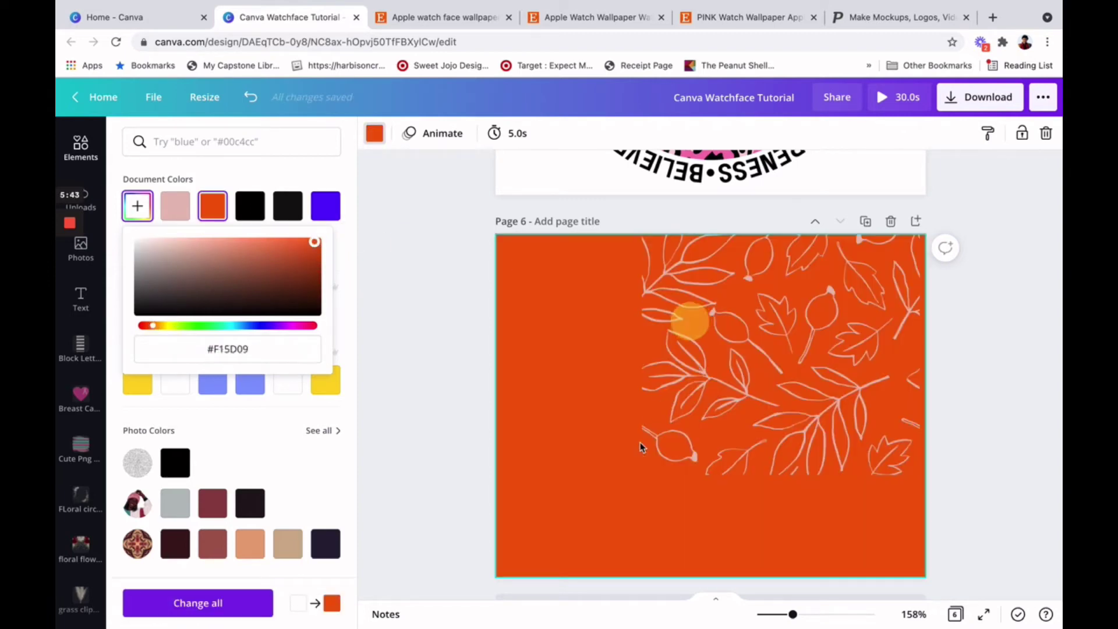
pyautogui.click(645, 466)
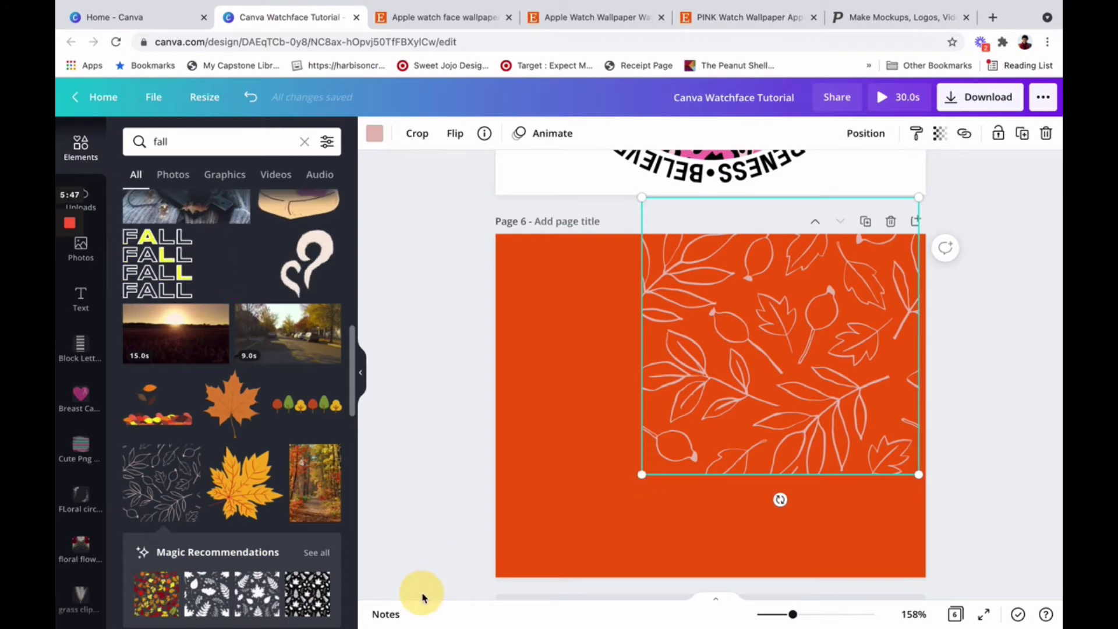
pyautogui.moveTo(423, 598); pyautogui.dragTo(419, 591)
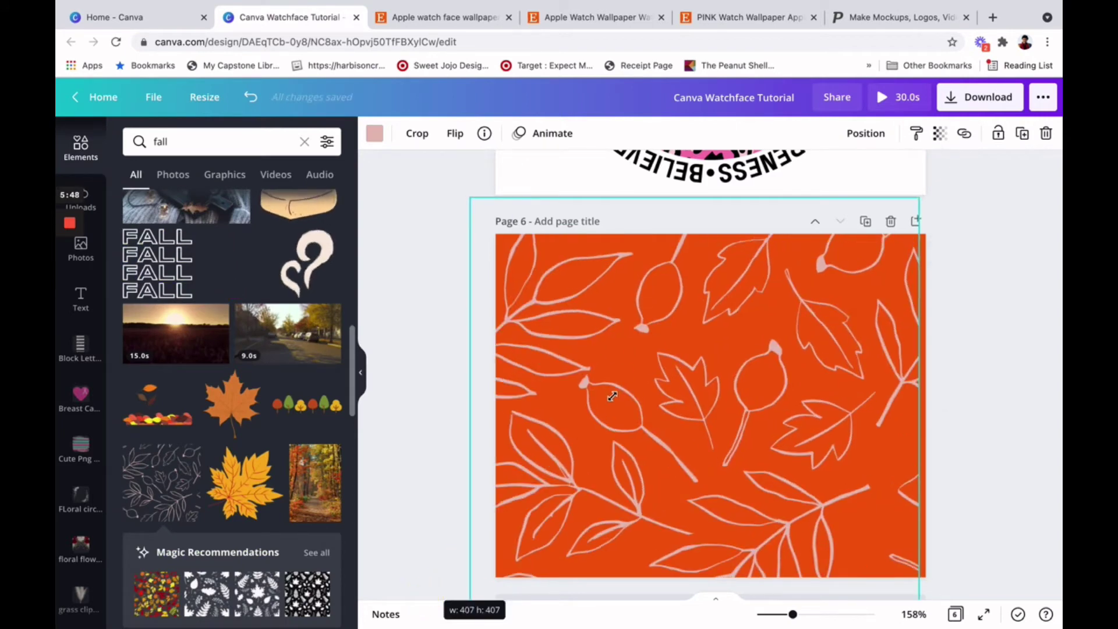
# Stretch the leaf pattern across page 6, recolour its outlines dark brown, and add page 7
pyautogui.moveTo(612, 397); pyautogui.dragTo(410, 159)
pyautogui.click(620, 379)
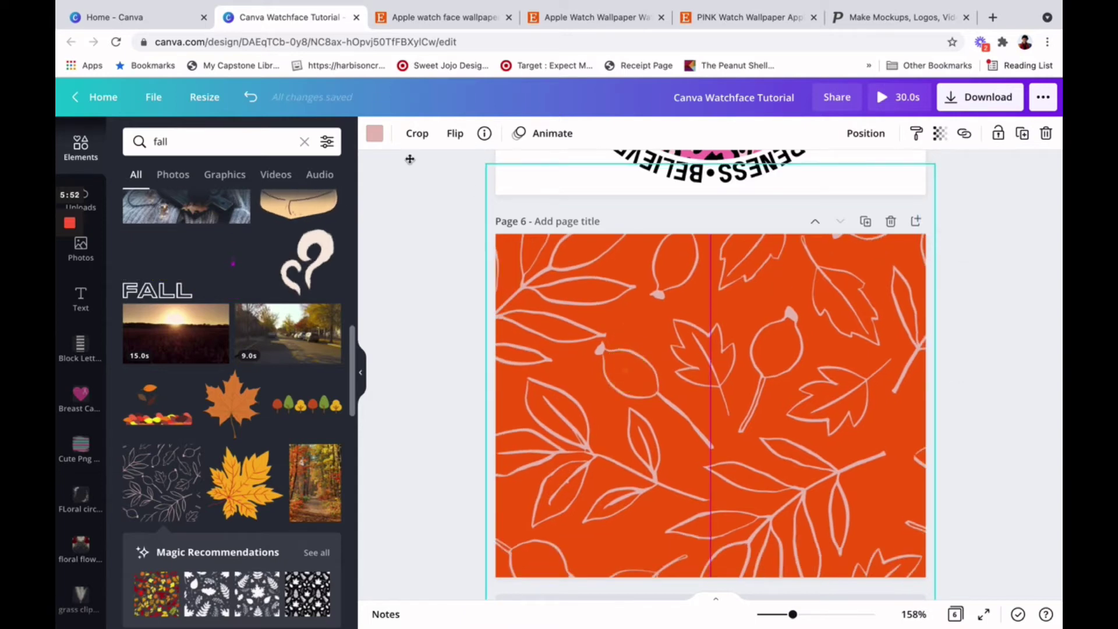
pyautogui.click(374, 134)
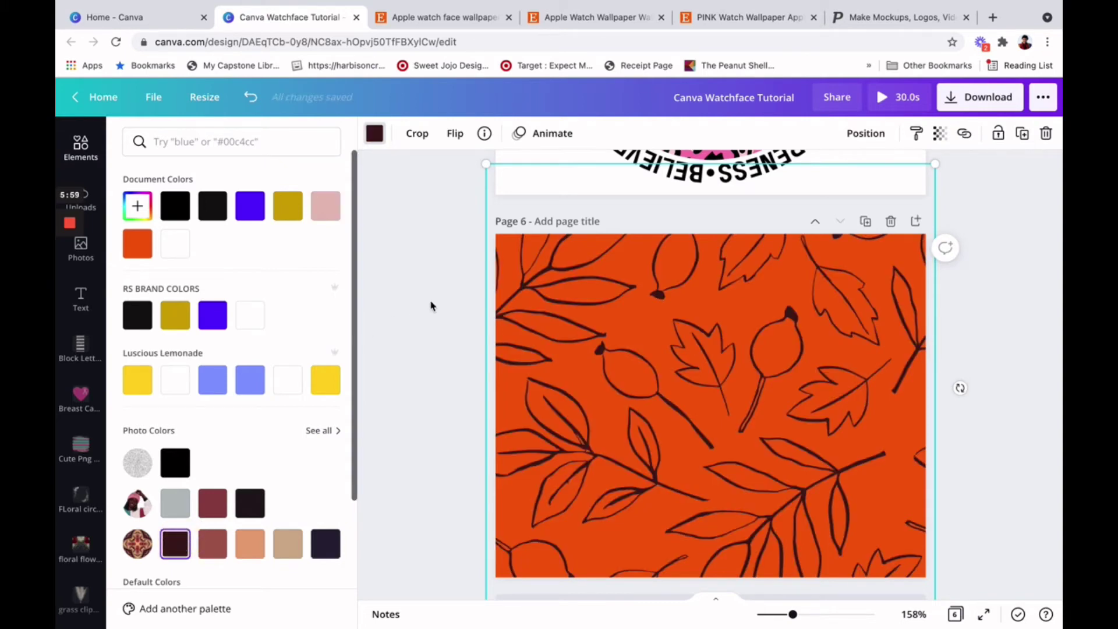
pyautogui.press('Escape')
pyautogui.scroll(-1, 451, 299)
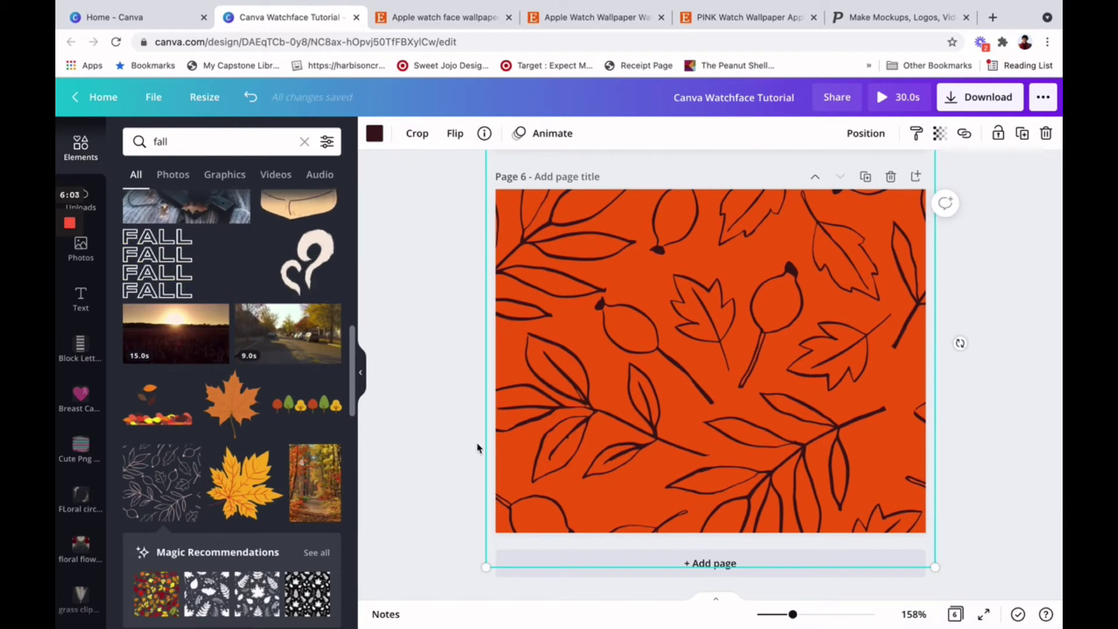
pyautogui.click(562, 565)
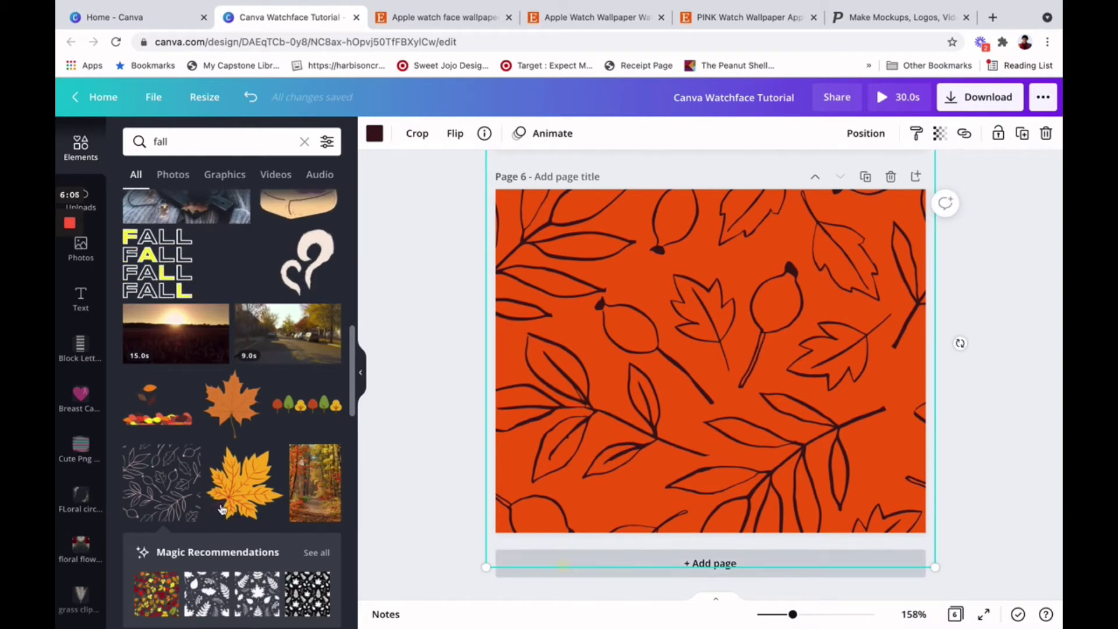
pyautogui.scroll(-2, 163, 494)
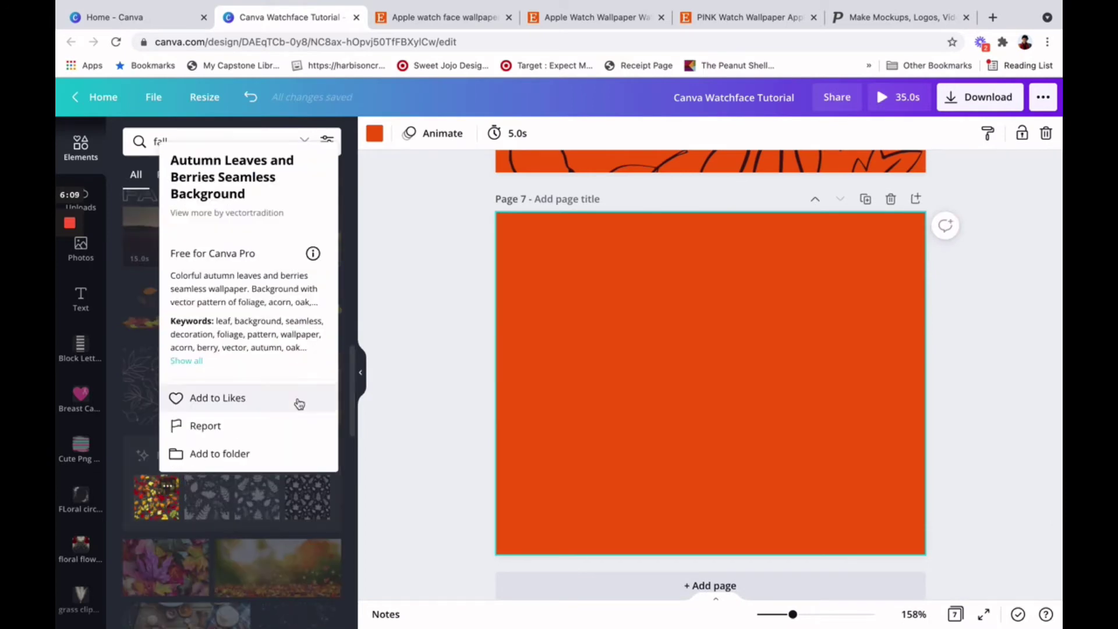
pyautogui.click(313, 255)
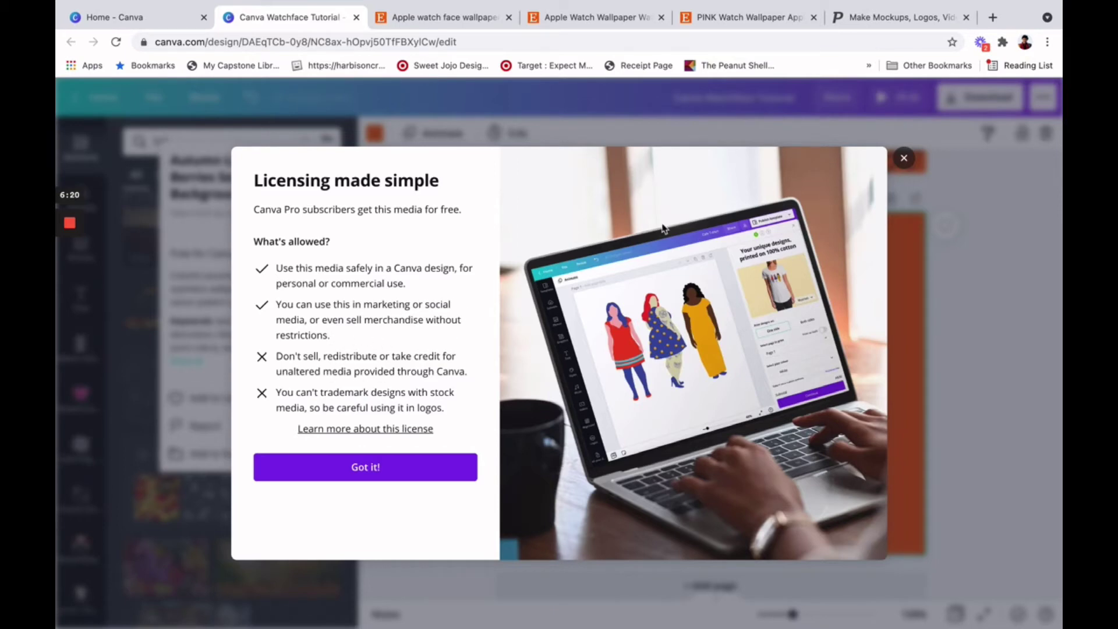
pyautogui.click(985, 381)
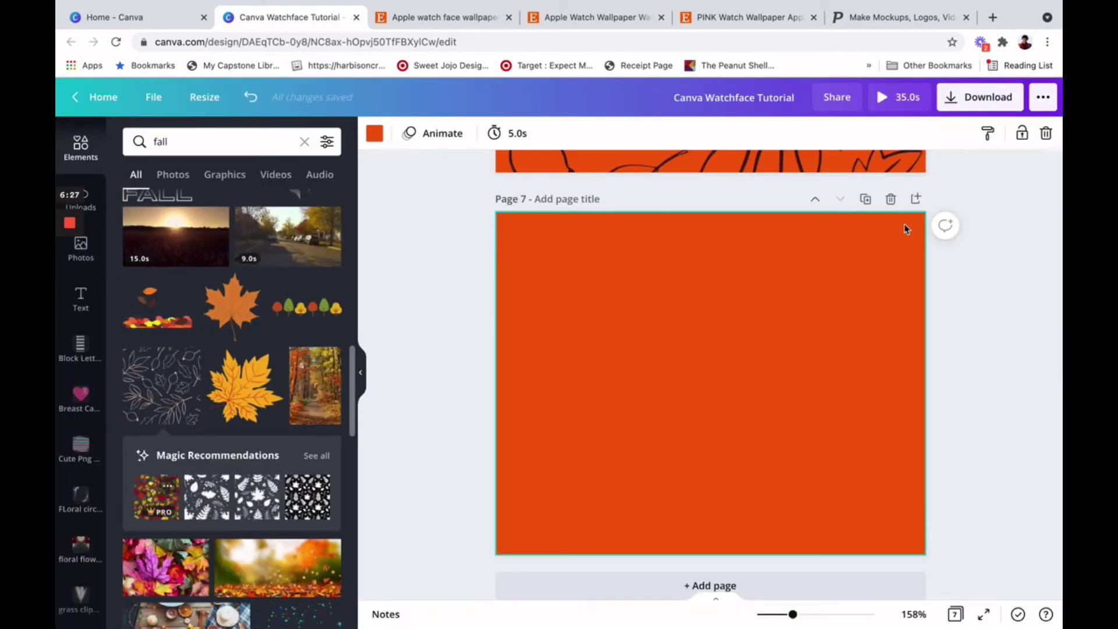
# Enlarge page 7's autumn leaf pattern and change the background to dark brown
pyautogui.moveTo(778, 314); pyautogui.dragTo(936, 183)
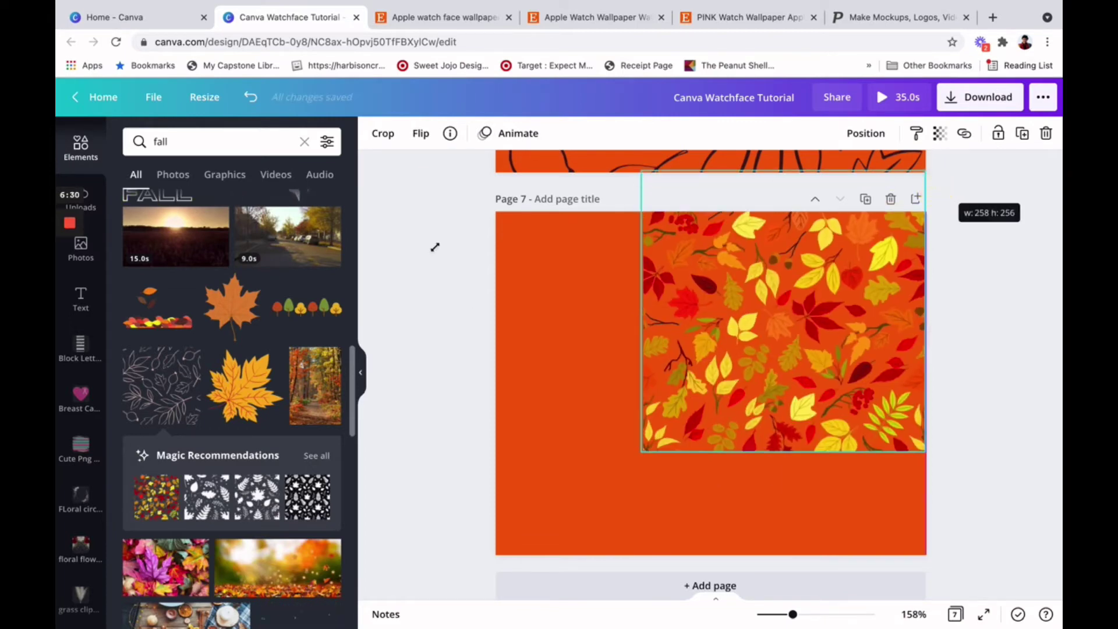
pyautogui.click(514, 316)
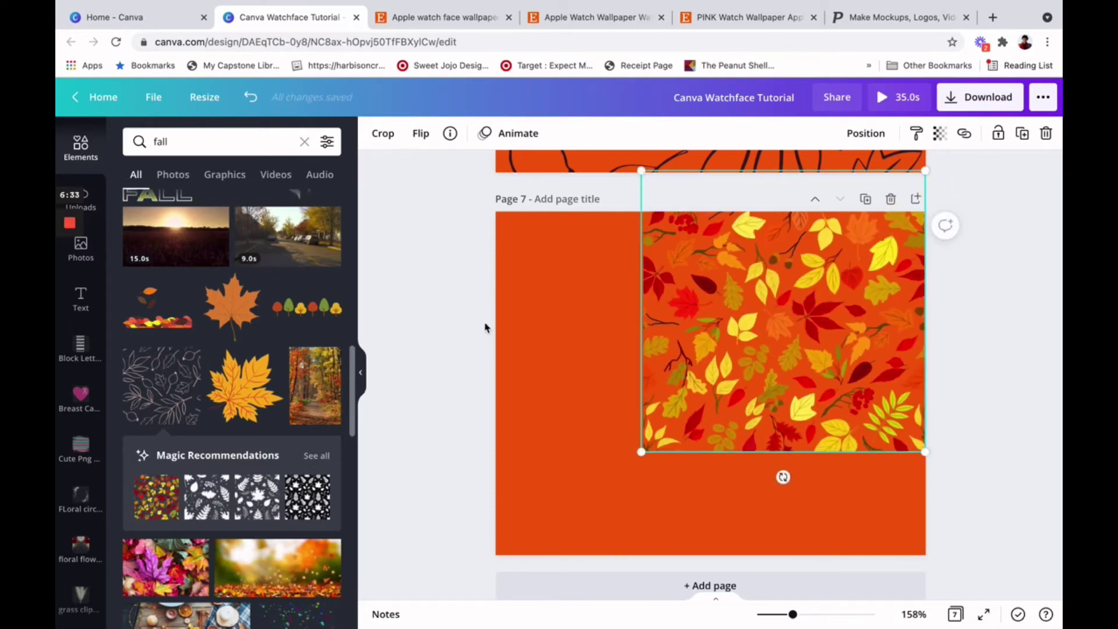
pyautogui.click(530, 376)
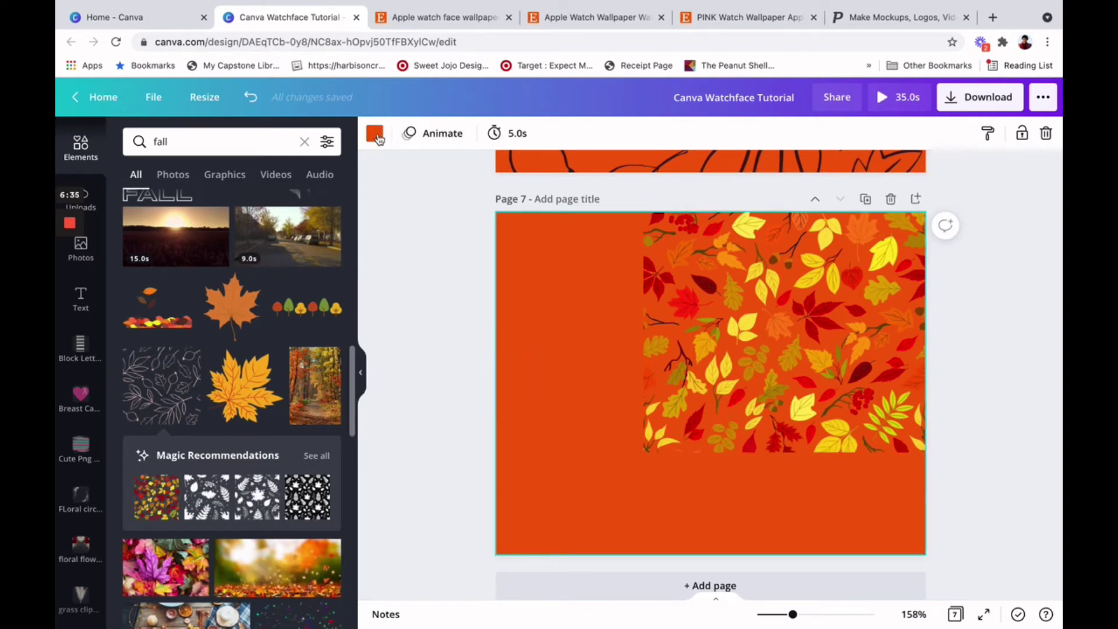
pyautogui.click(375, 136)
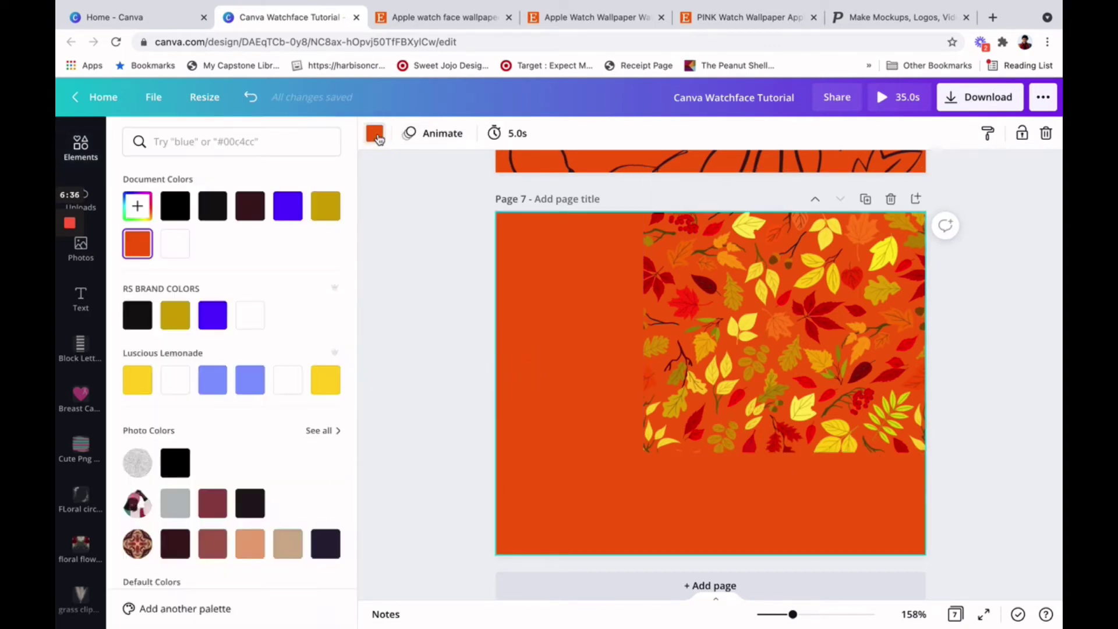
pyautogui.click(250, 206)
pyautogui.click(407, 302)
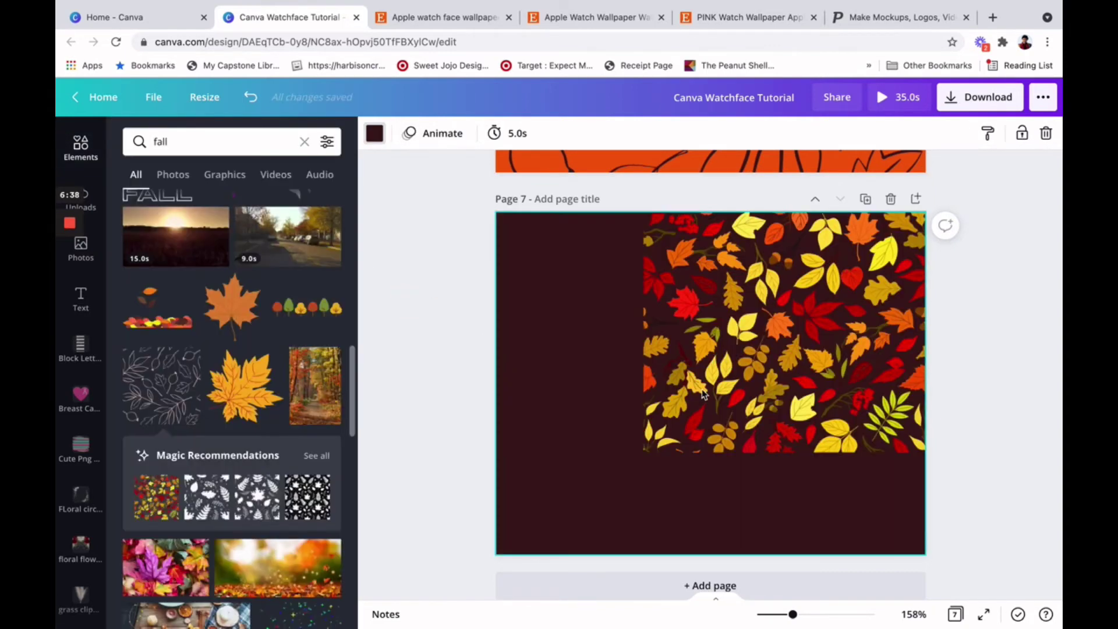
# Stretch and shift the leaf pattern so it covers all of page 7
pyautogui.click(661, 435)
pyautogui.moveTo(640, 452); pyautogui.dragTo(426, 606)
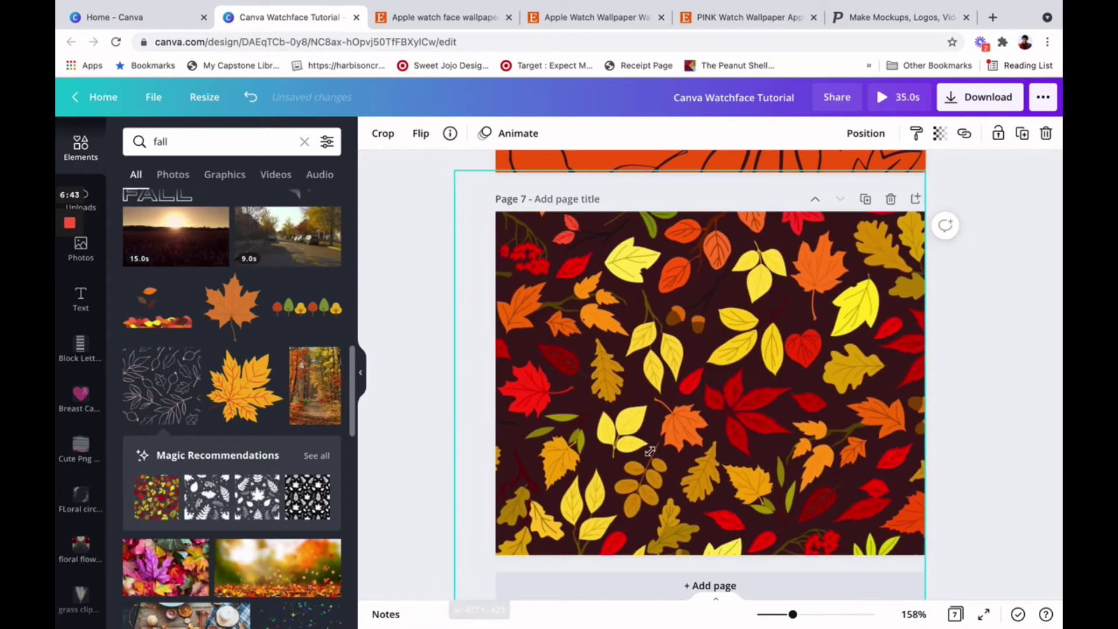
pyautogui.click(666, 425)
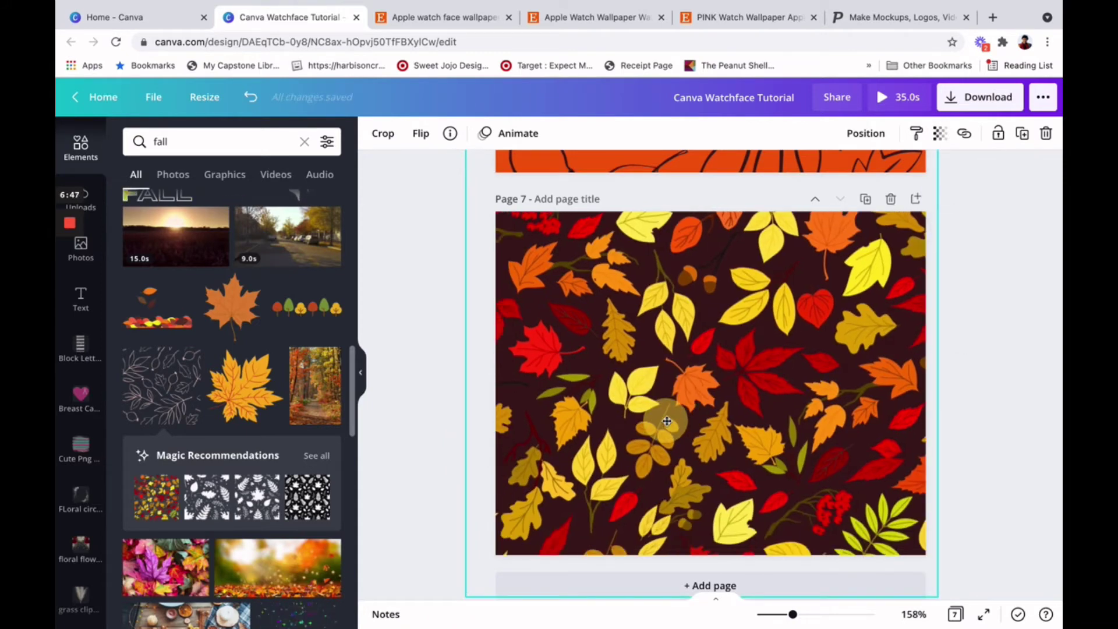
pyautogui.moveTo(666, 420); pyautogui.dragTo(681, 382)
pyautogui.click(985, 331)
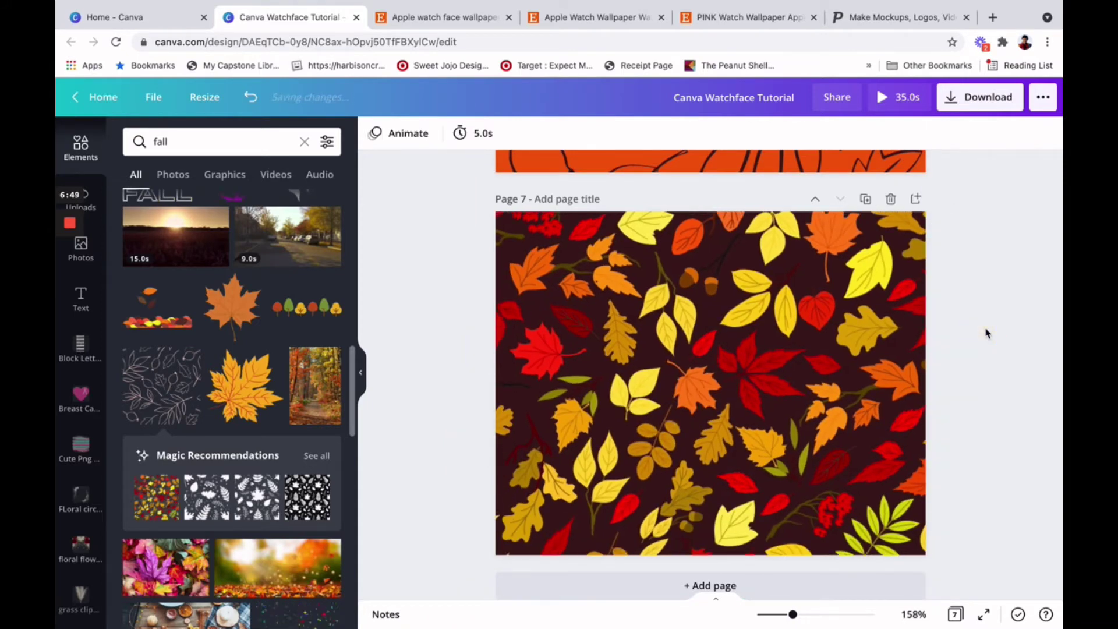
pyautogui.scroll(10, 986, 333)
pyautogui.scroll(8, 986, 333)
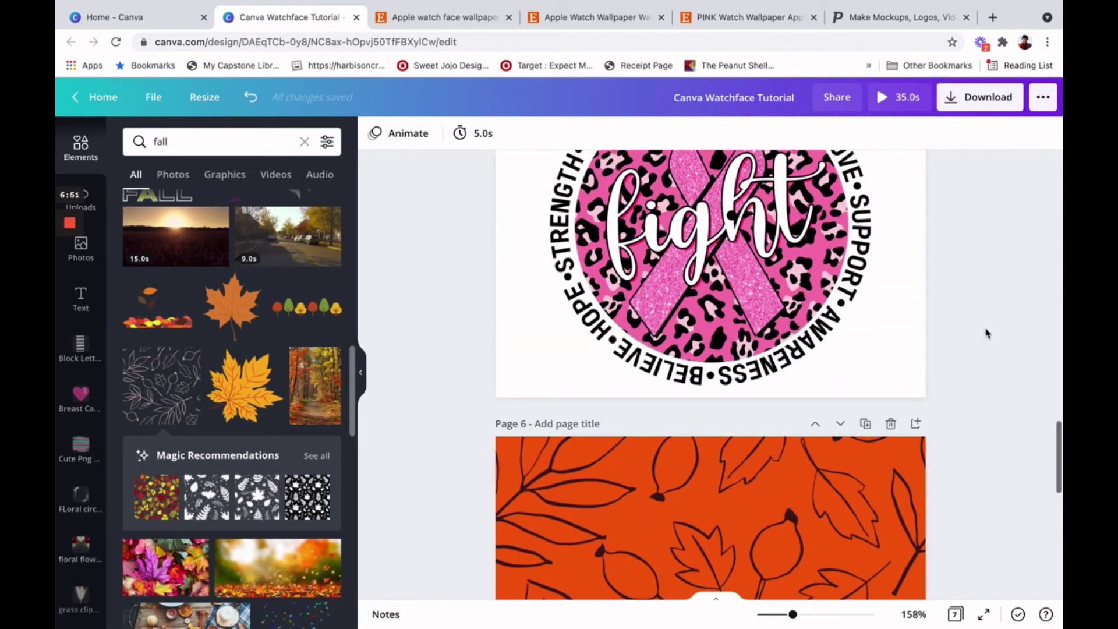
pyautogui.scroll(6, 986, 333)
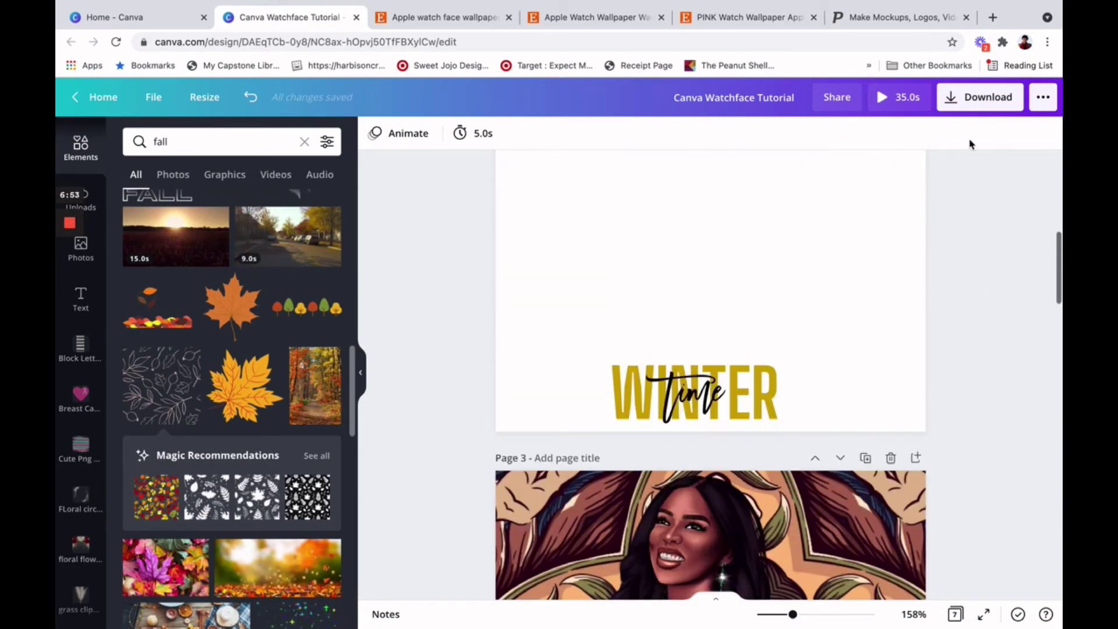
# Set the download to PNG with pages 4–7 selected
pyautogui.click(951, 103)
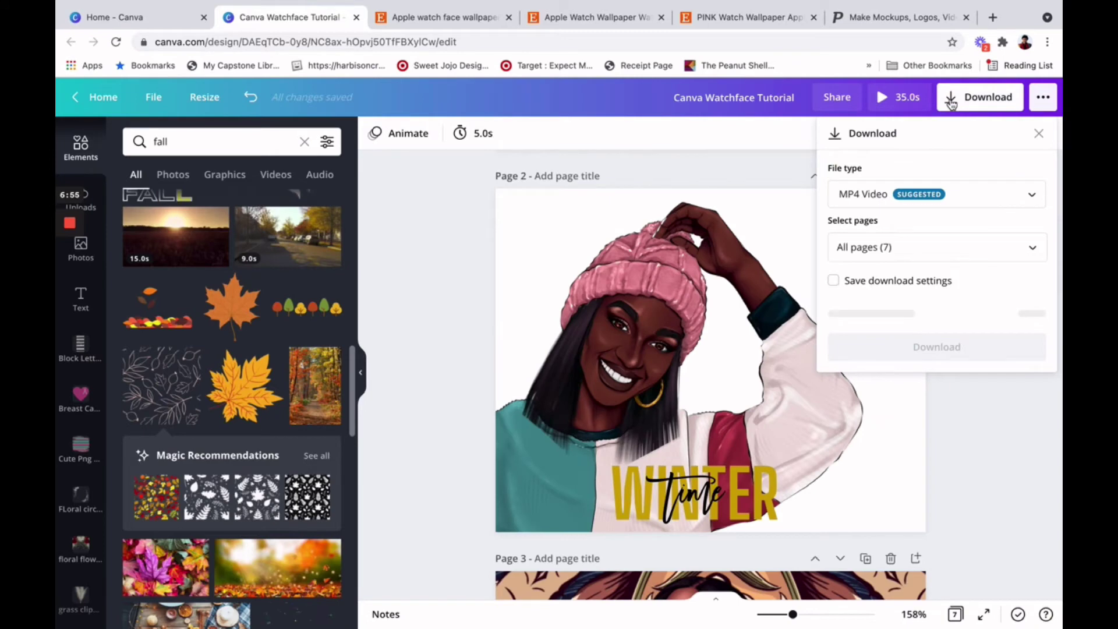
pyautogui.click(1007, 188)
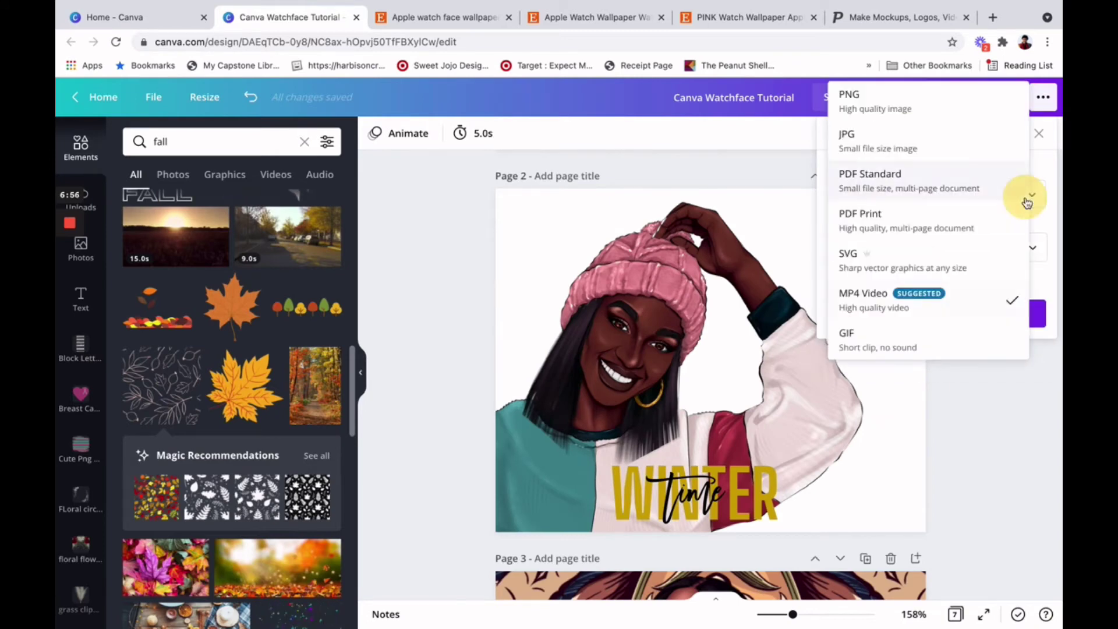
pyautogui.click(957, 104)
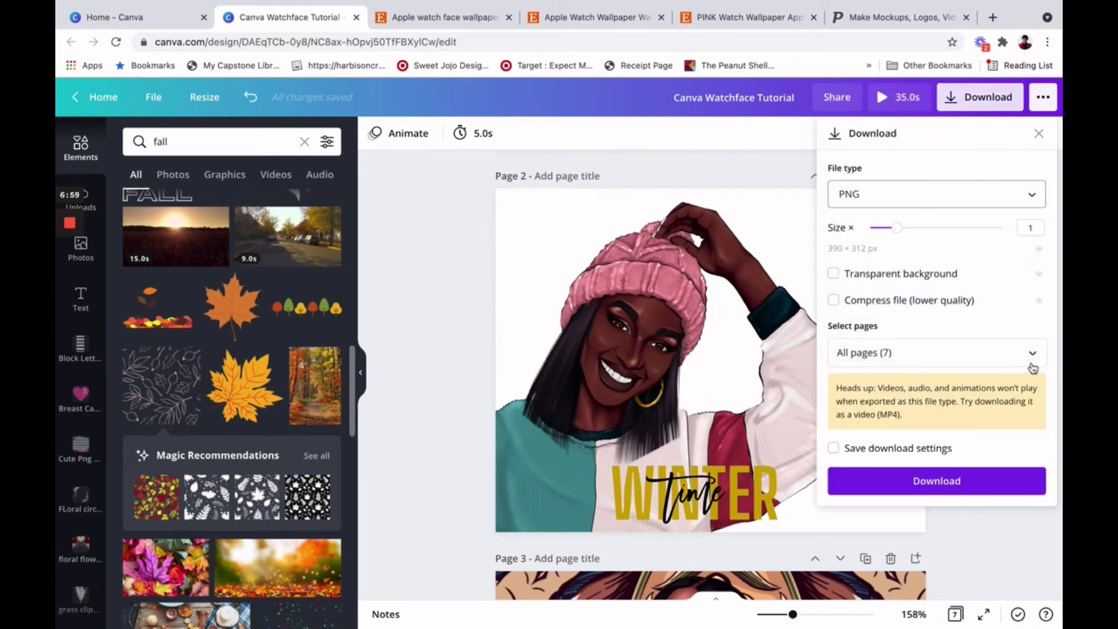
pyautogui.click(1031, 353)
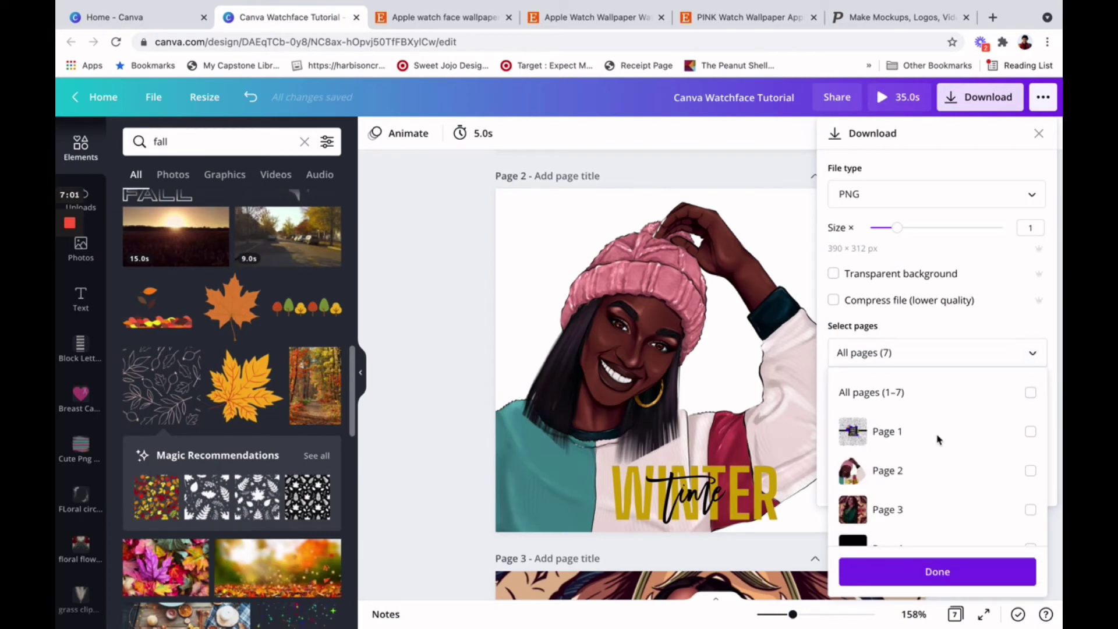
pyautogui.scroll(-4, 938, 439)
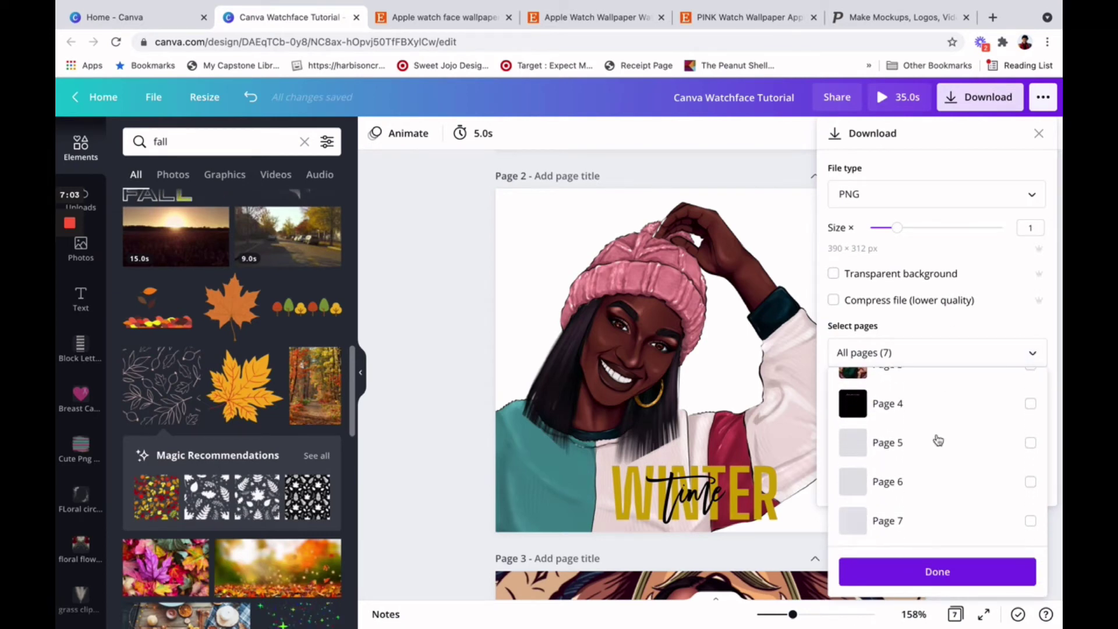
pyautogui.click(1030, 403)
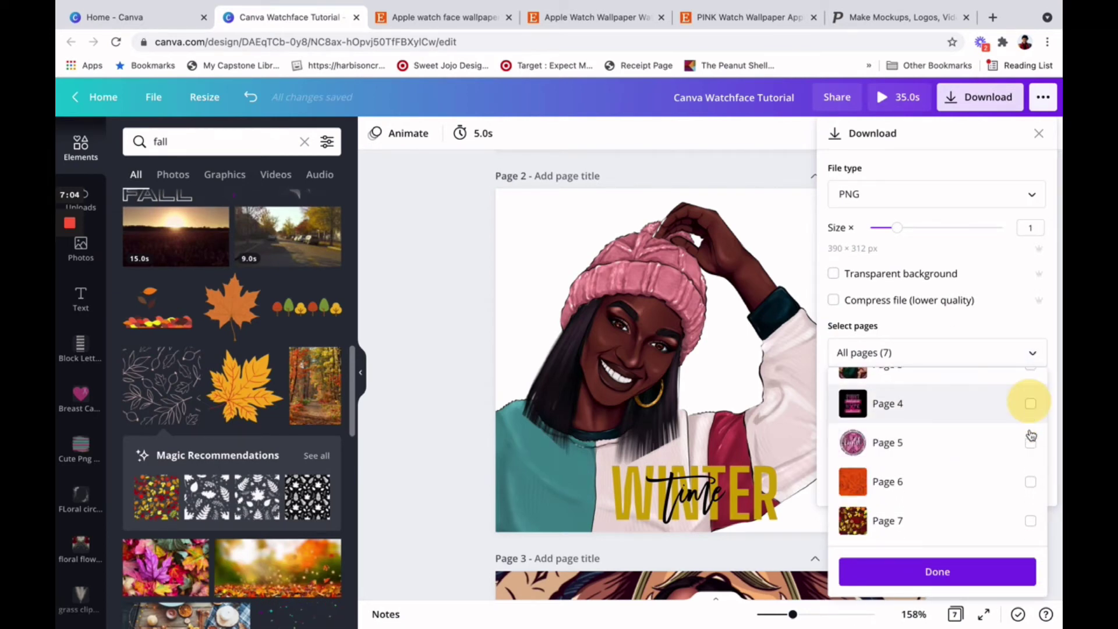
pyautogui.click(1030, 480)
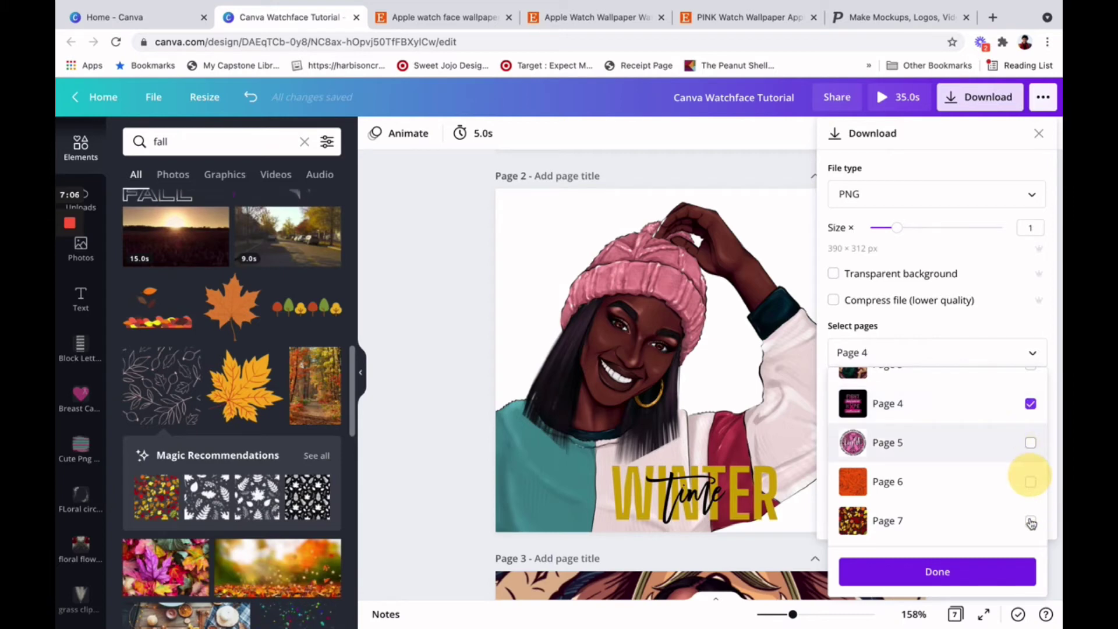
pyautogui.click(1030, 523)
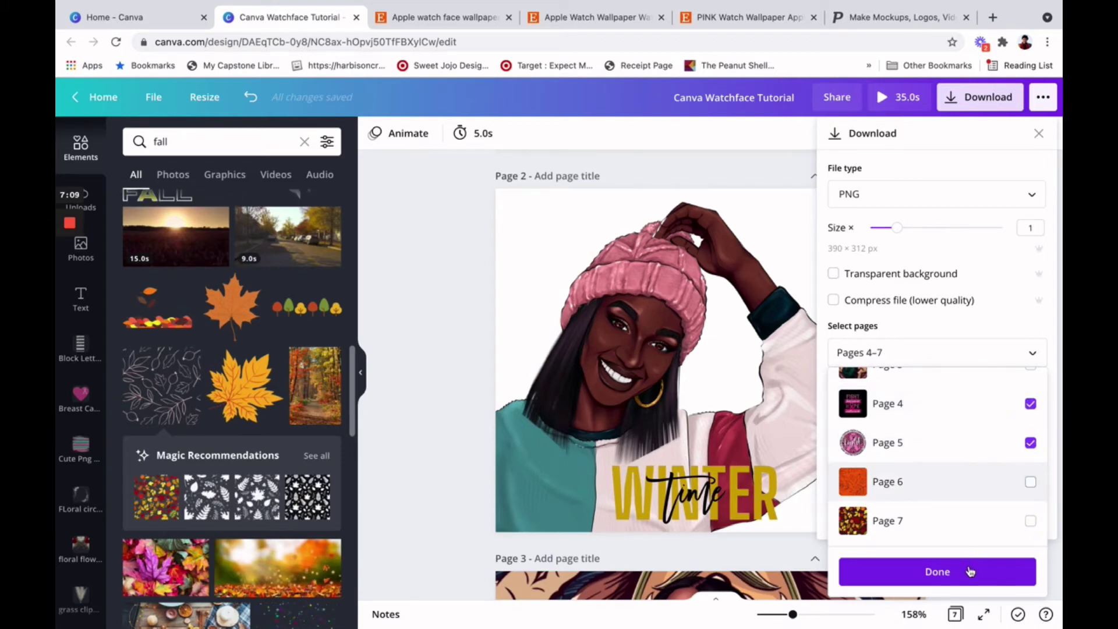
pyautogui.click(969, 572)
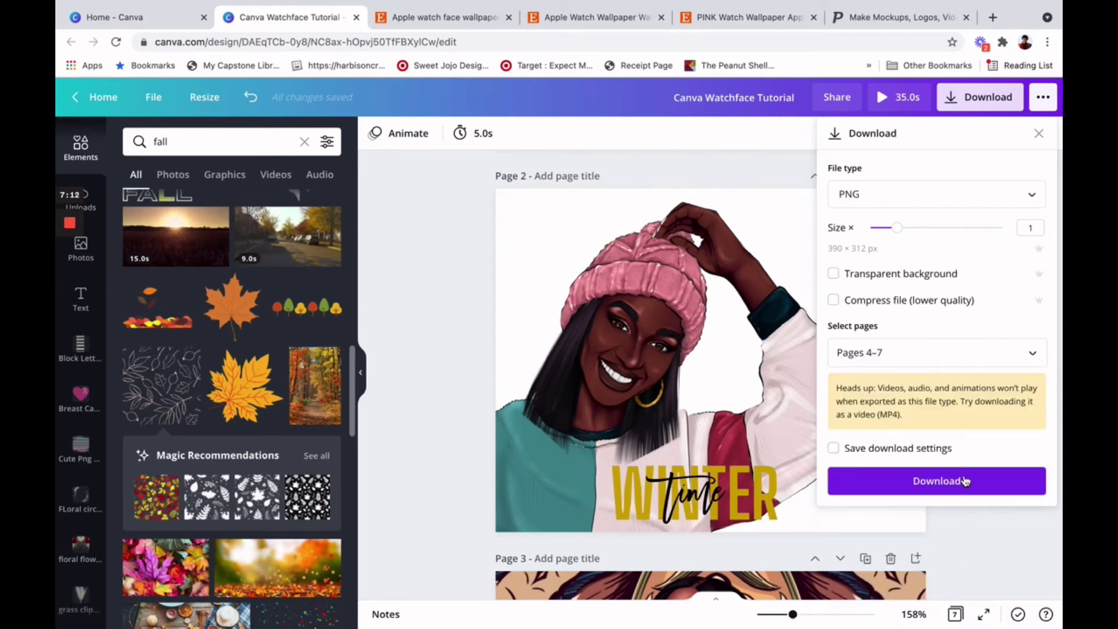
# Download the pages and save them as watchmockups in Documents
pyautogui.click(965, 480)
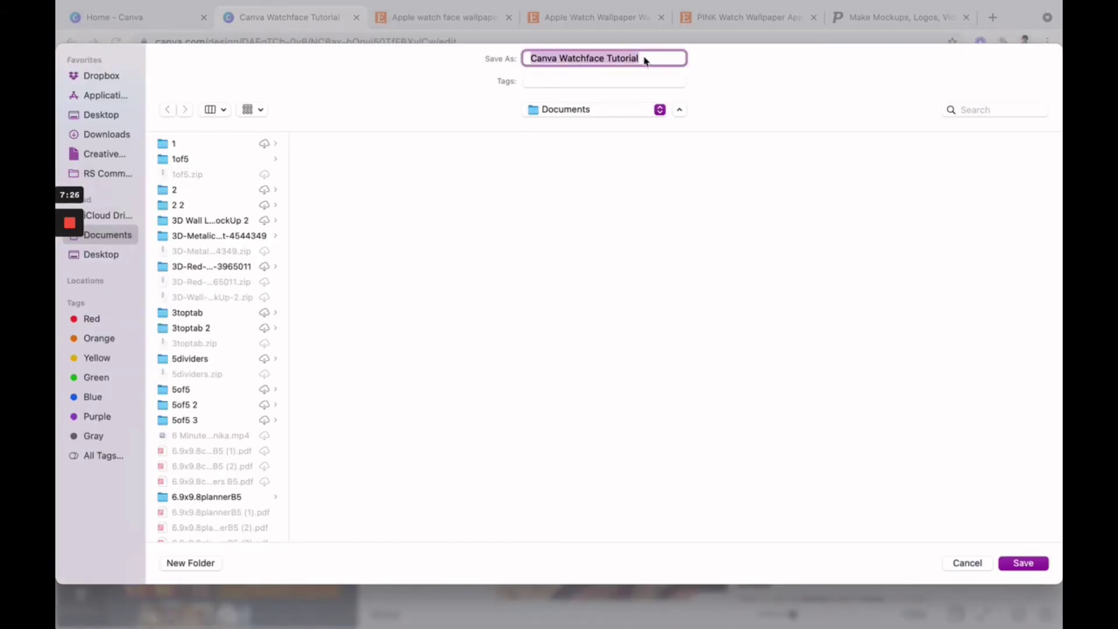
pyautogui.write('watchmockups')
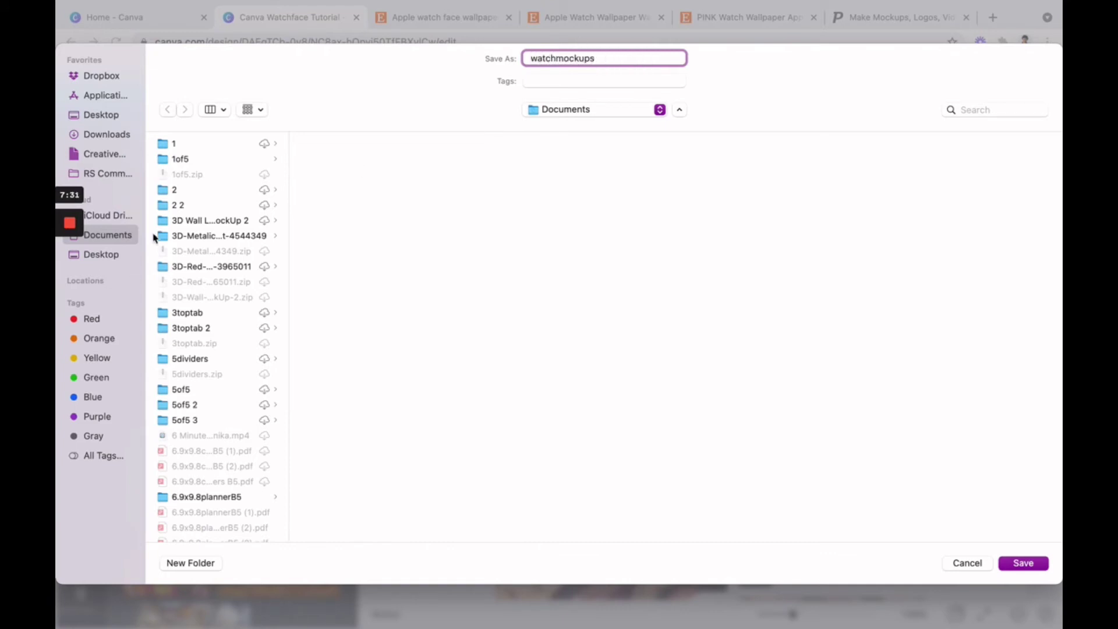
pyautogui.click(1017, 566)
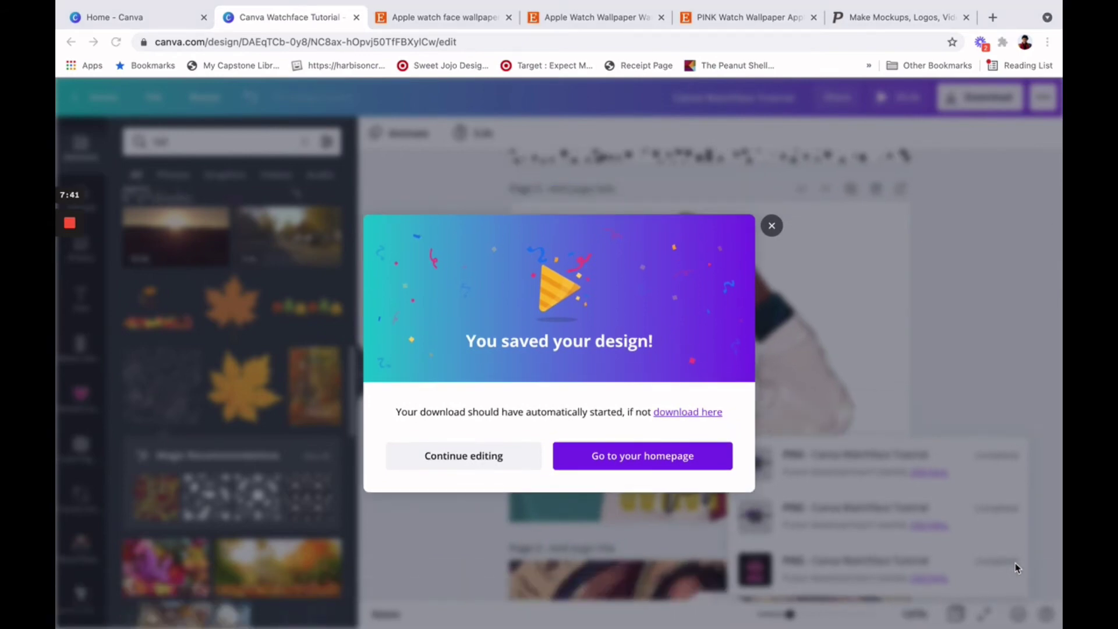
pyautogui.click(871, 24)
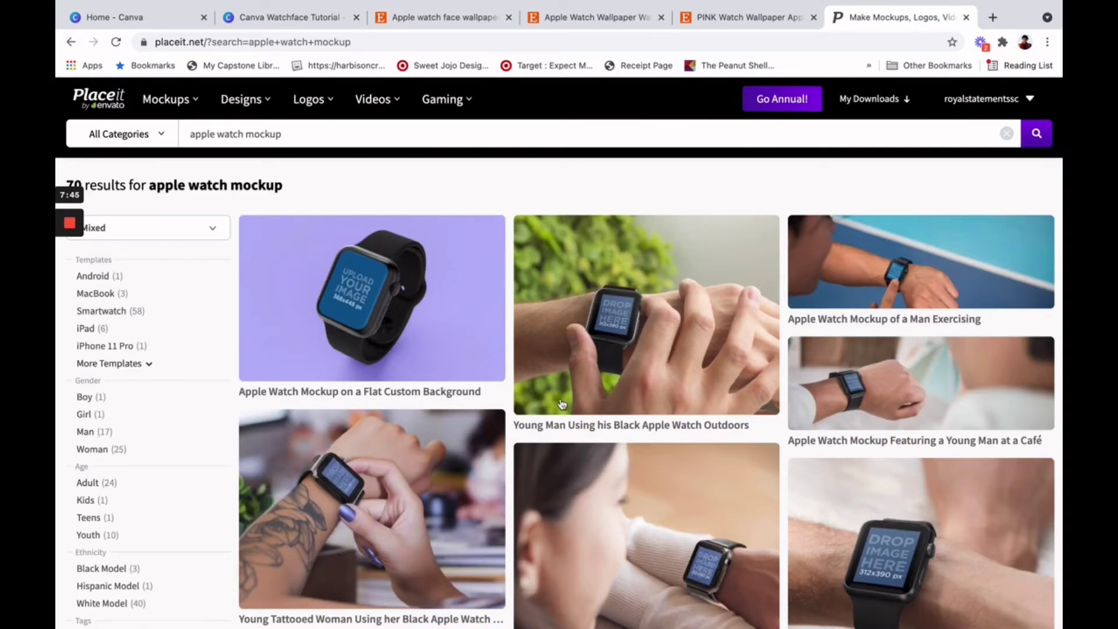
# Scroll the apple watch results and open the 'Young Man Using His Apple Watch While Studying' mockup
pyautogui.scroll(-7, 502, 463)
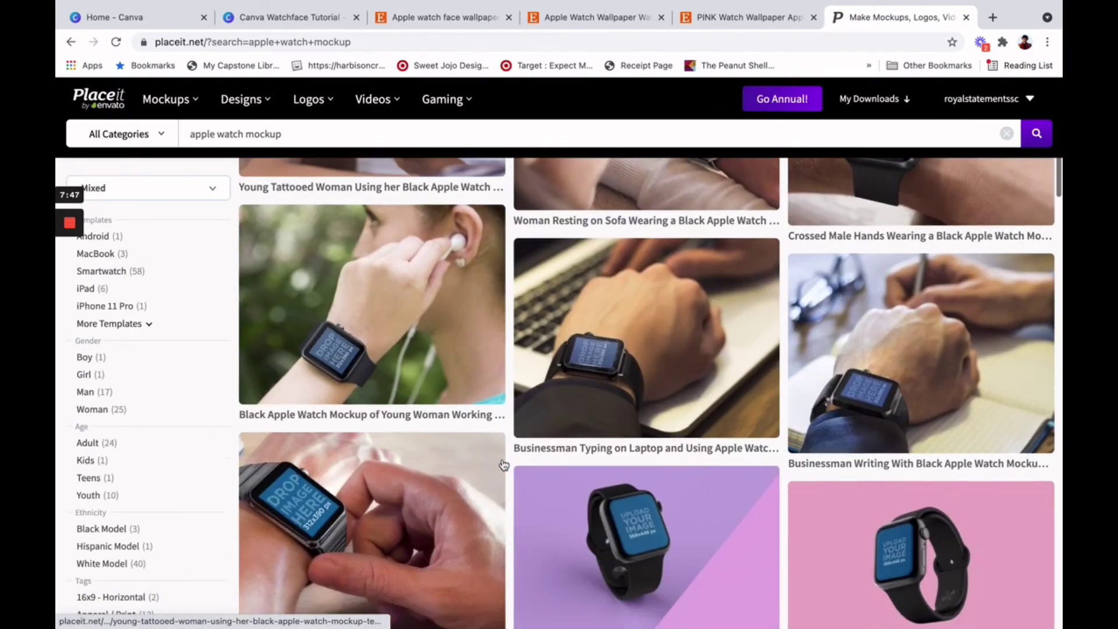
pyautogui.scroll(-8, 503, 464)
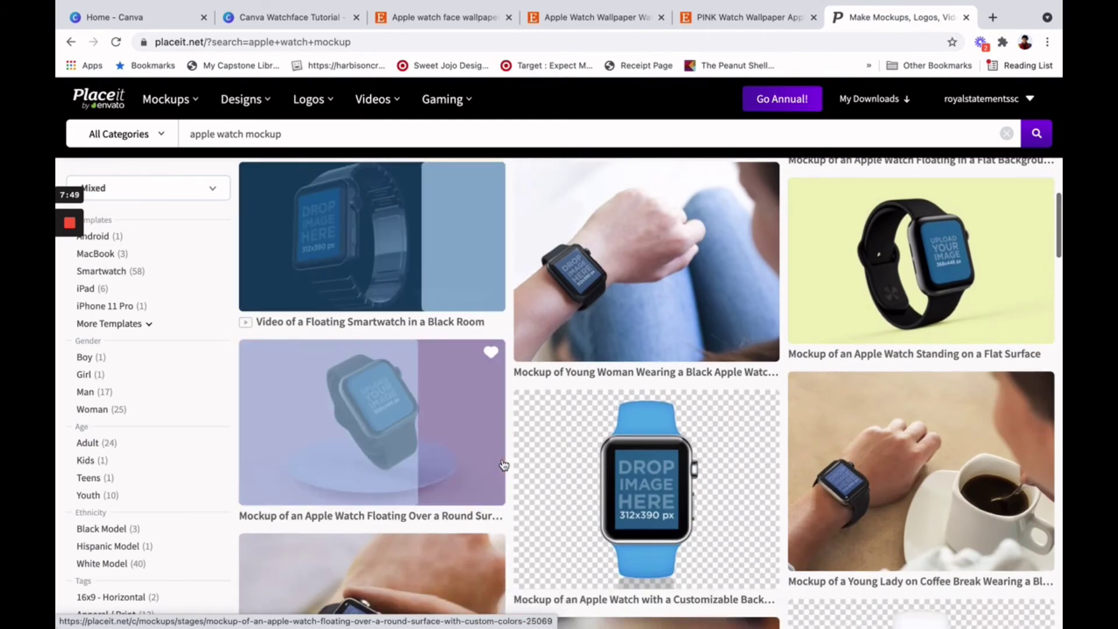
pyautogui.scroll(-1, 504, 464)
pyautogui.scroll(-3, 504, 464)
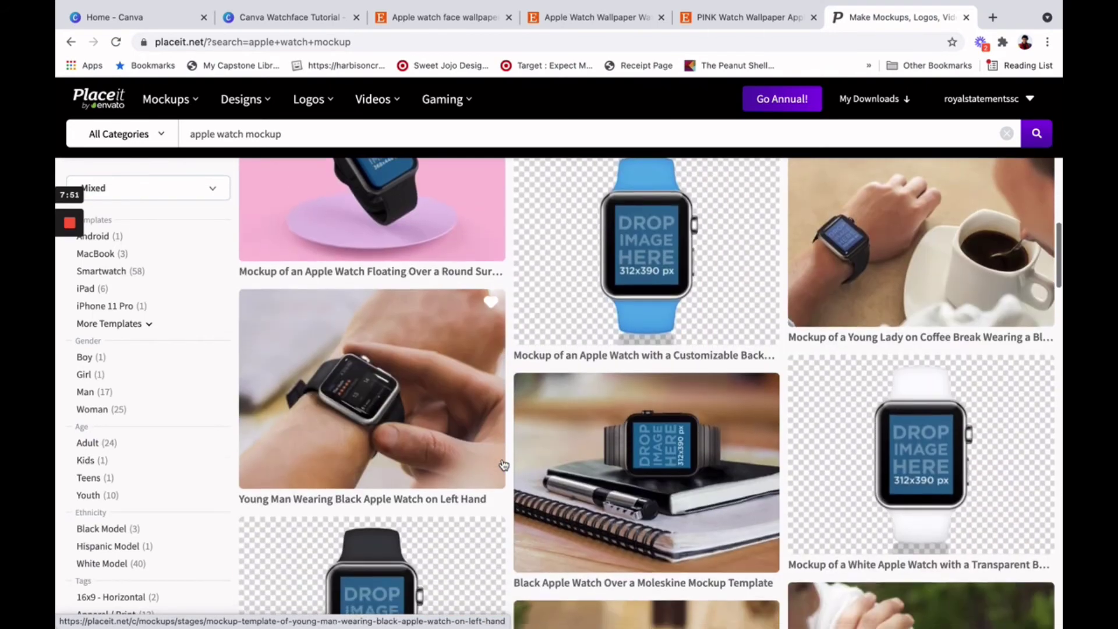
pyautogui.scroll(-10, 504, 464)
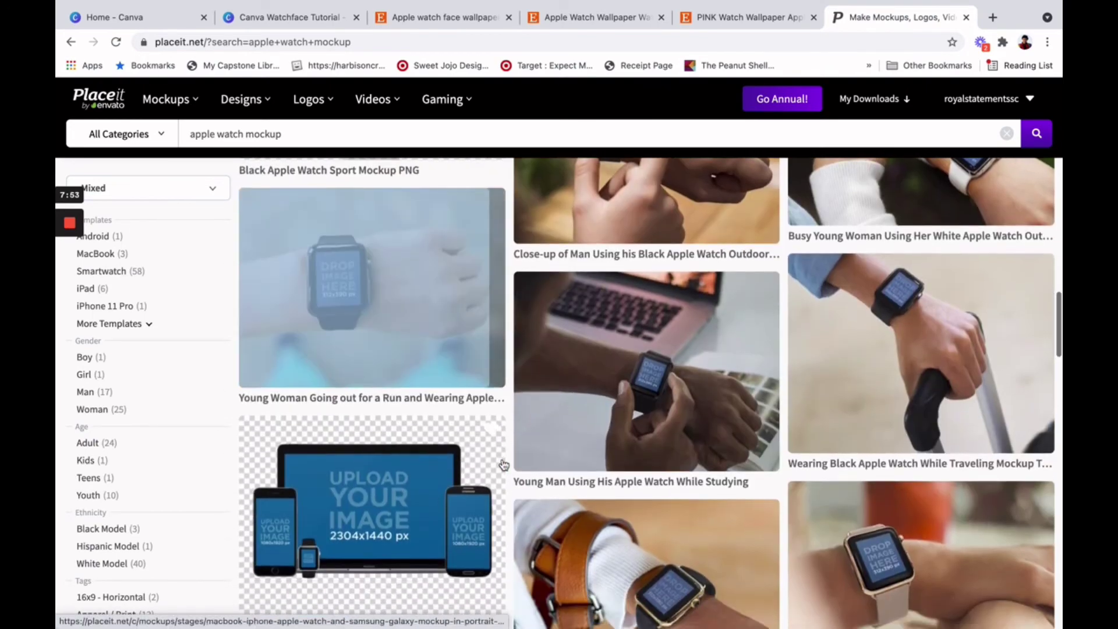
pyautogui.click(650, 412)
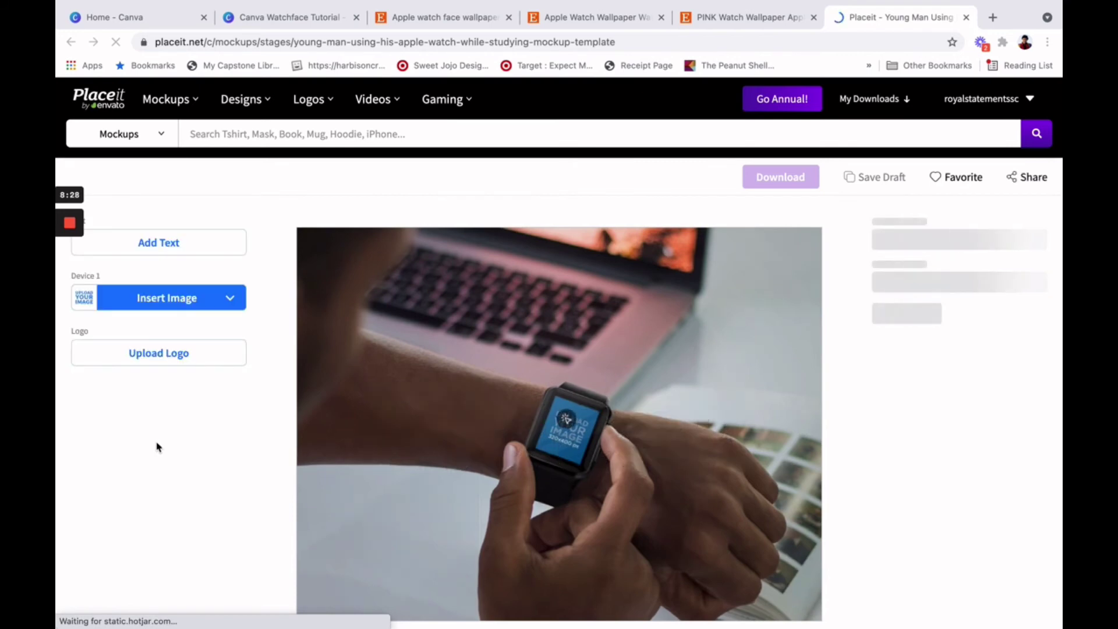
# Upload watchmockups/4.png to the watch screen and crop it zoomed in to fill the frame
pyautogui.moveTo(57, 307)
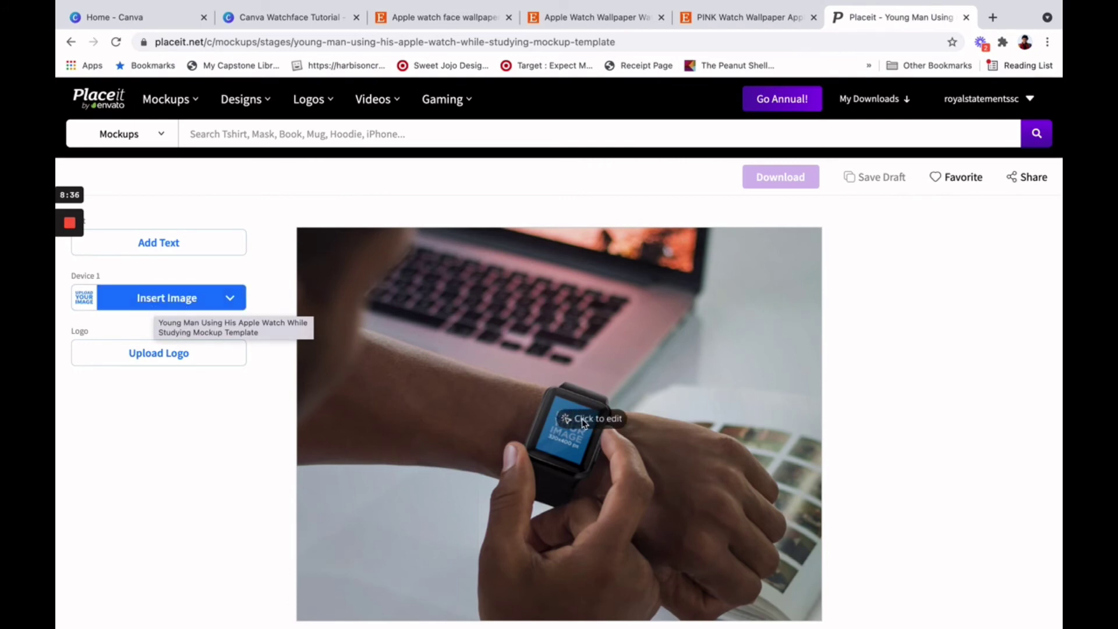
pyautogui.click(191, 304)
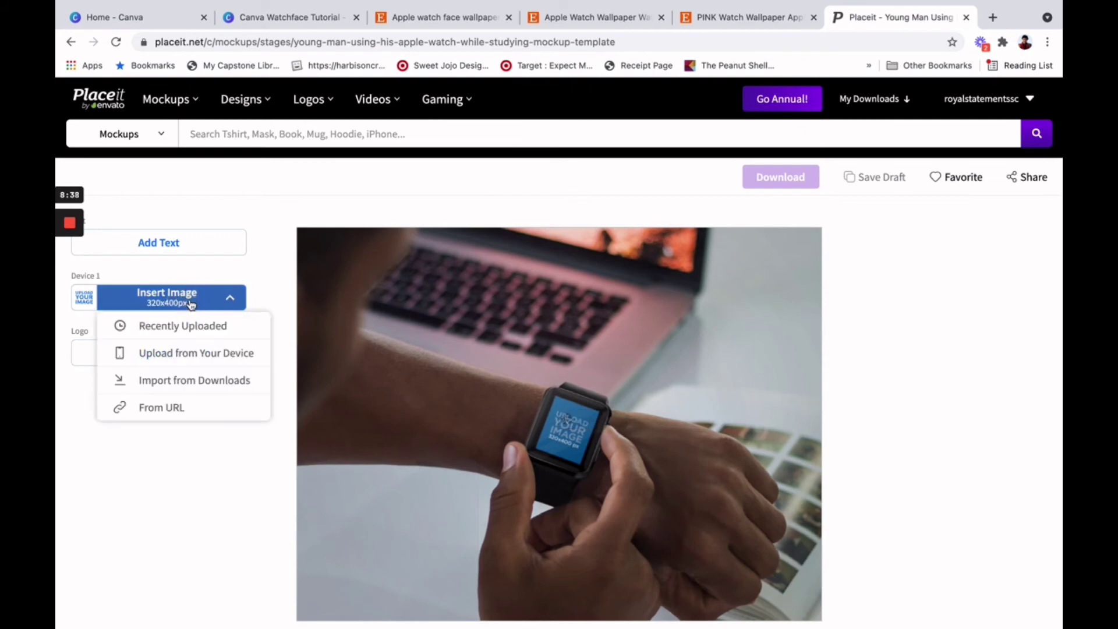
pyautogui.click(181, 356)
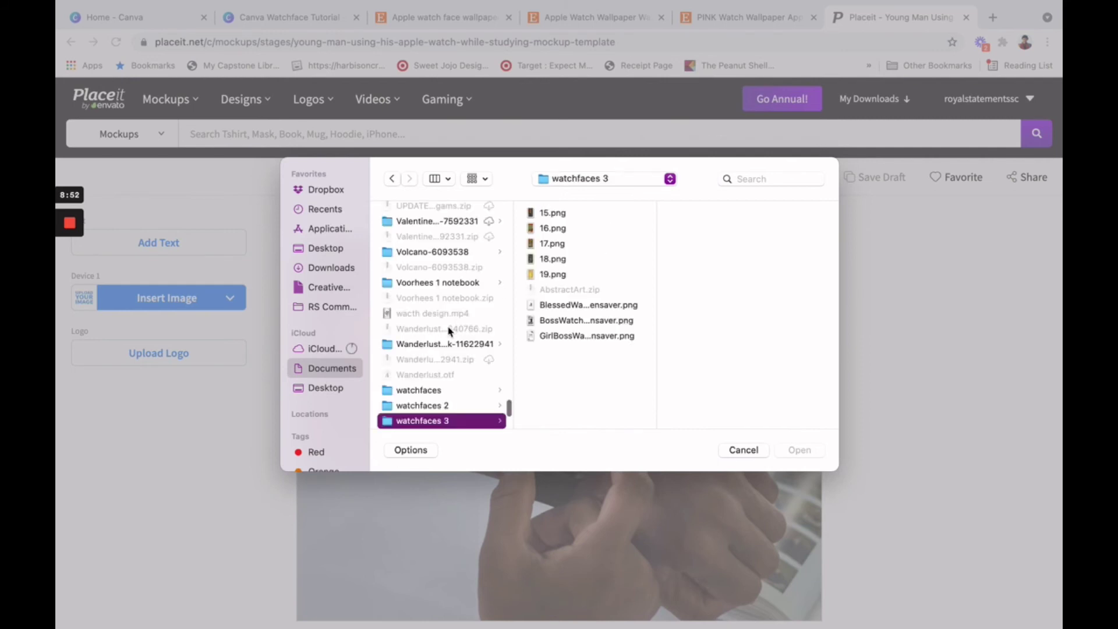
pyautogui.scroll(-2, 450, 331)
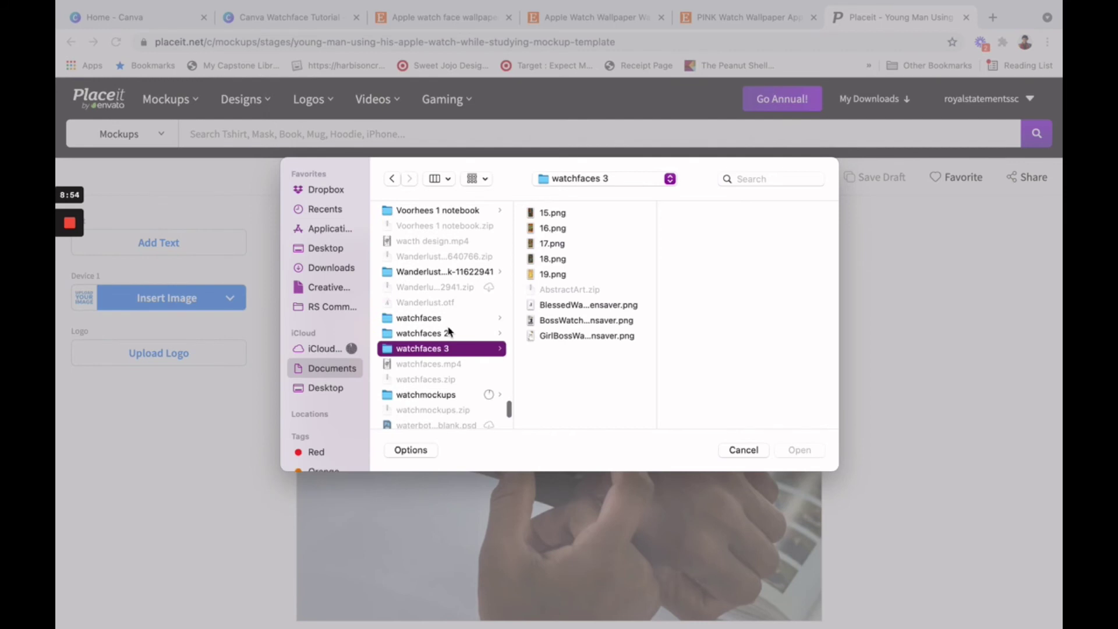
pyautogui.click(441, 395)
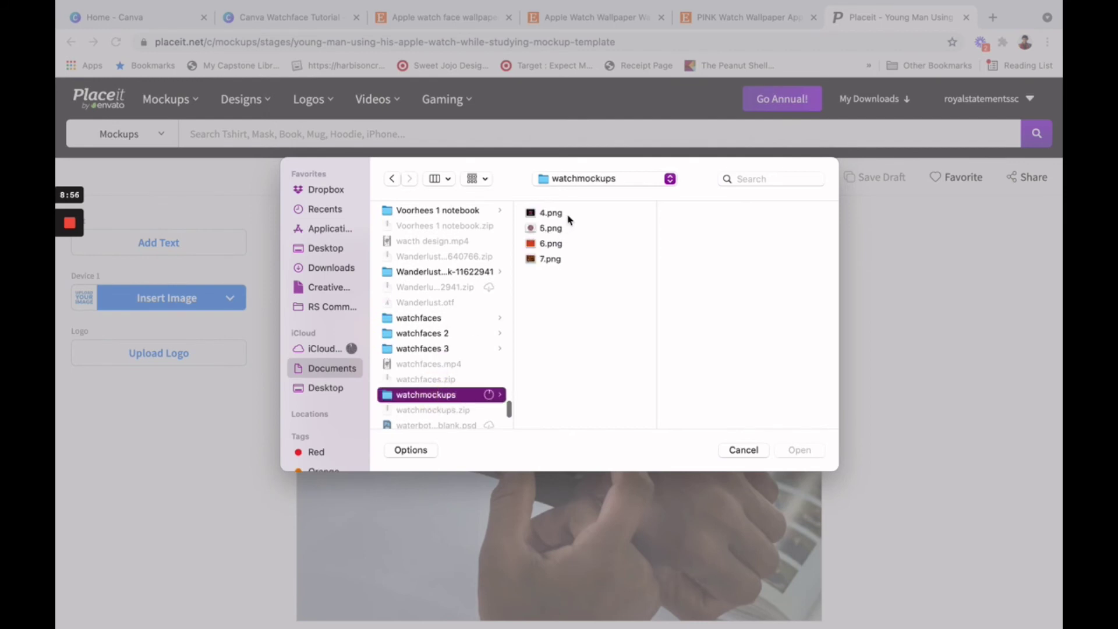
pyautogui.click(561, 213)
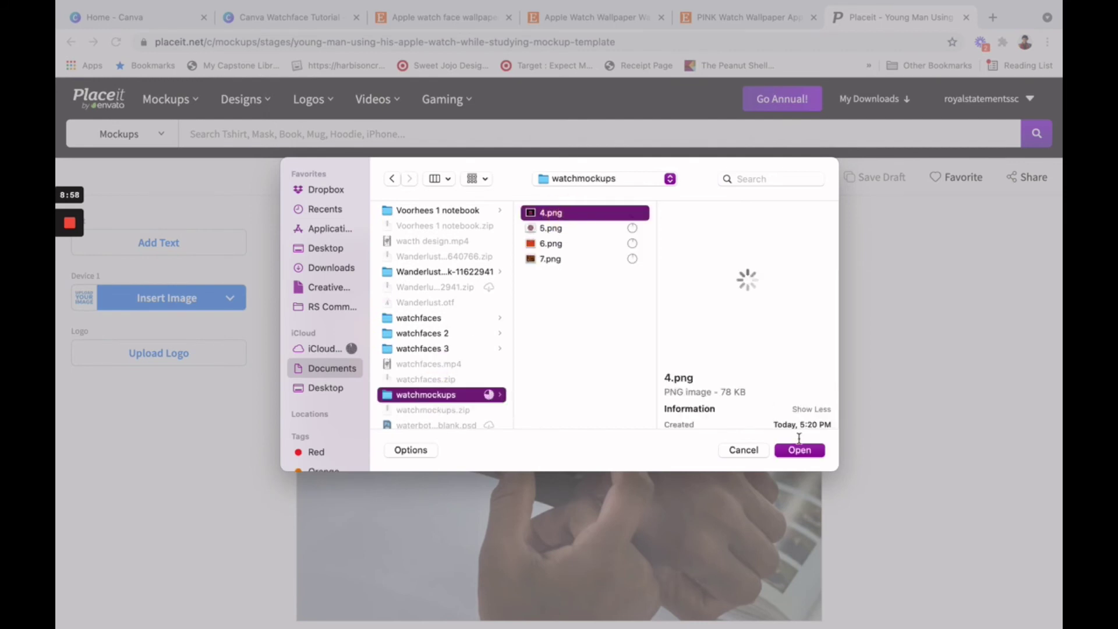
pyautogui.click(801, 450)
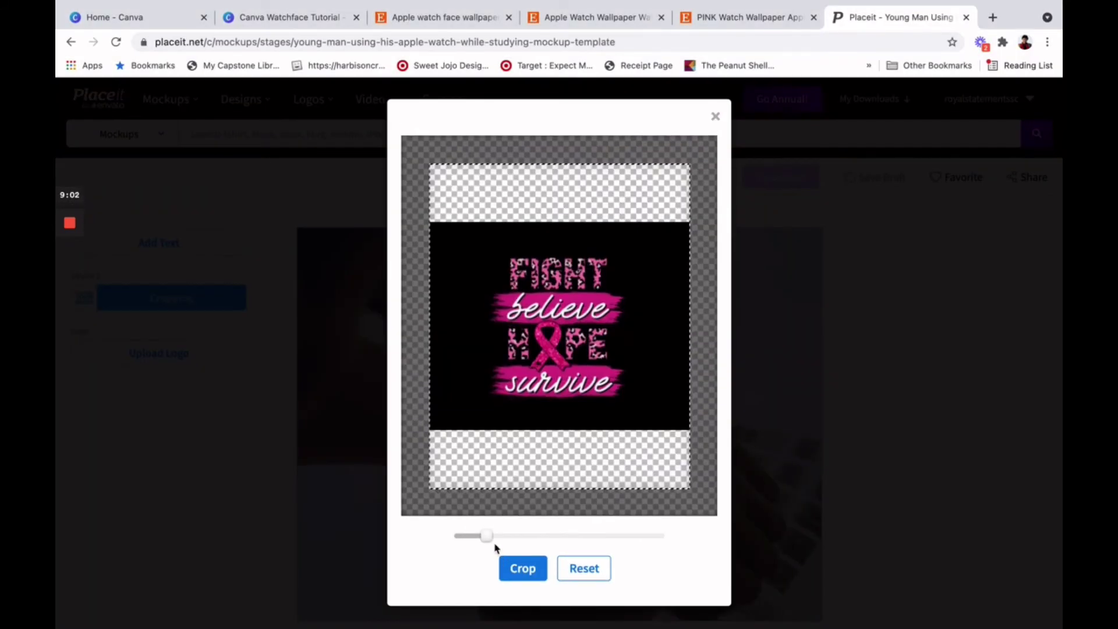
pyautogui.moveTo(486, 535); pyautogui.dragTo(512, 535)
pyautogui.click(516, 573)
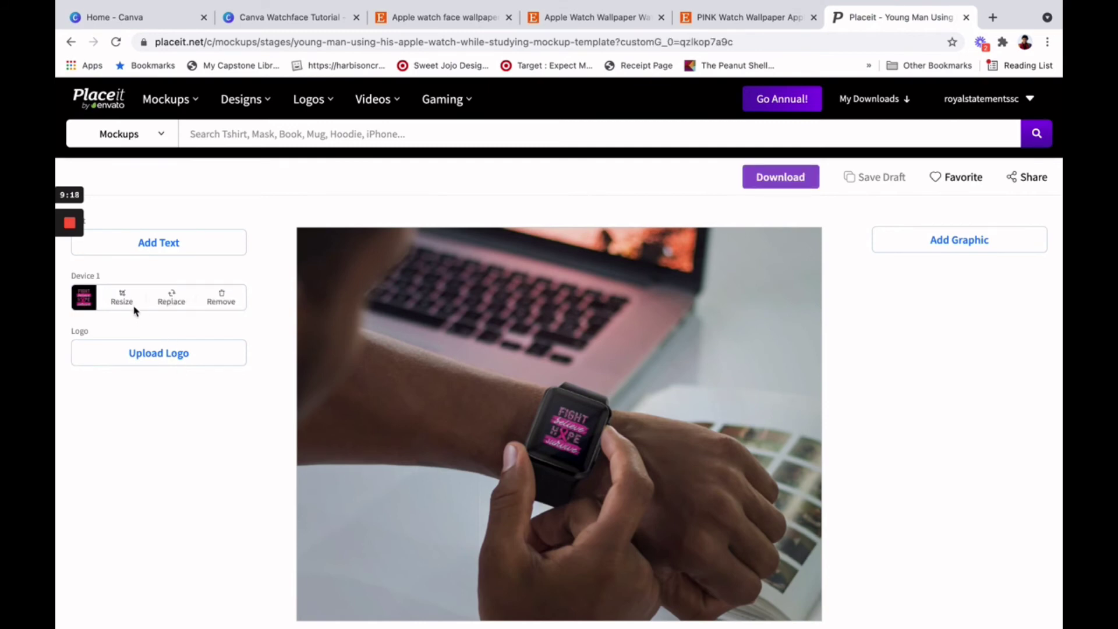
# Replace the watch design with the pink fight badge from 5.png, cropped slightly smaller
pyautogui.click(178, 302)
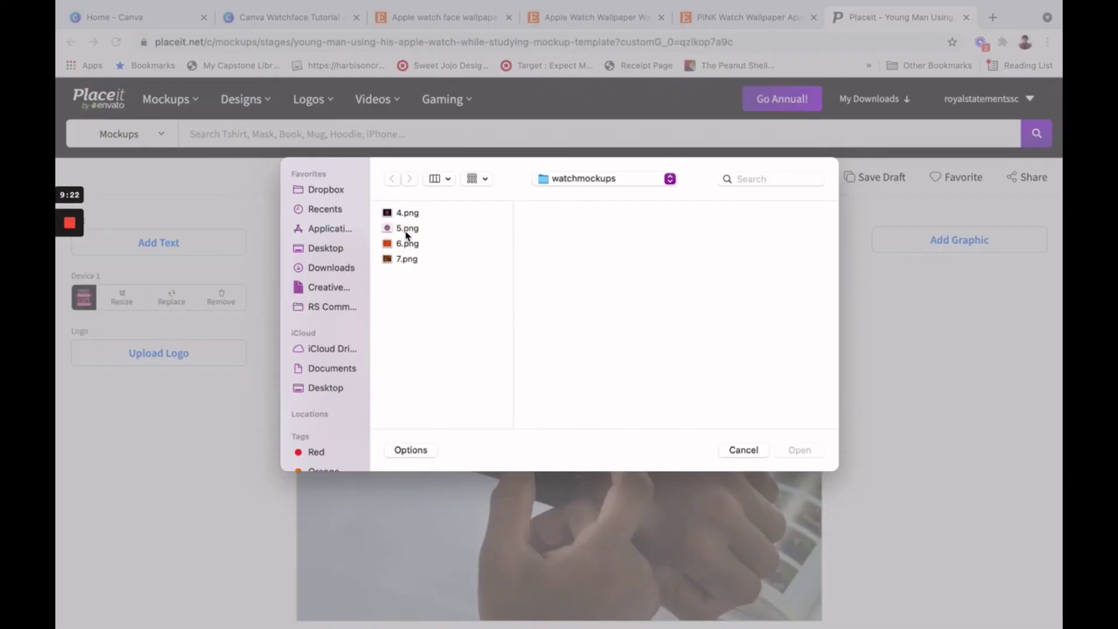
pyautogui.click(407, 230)
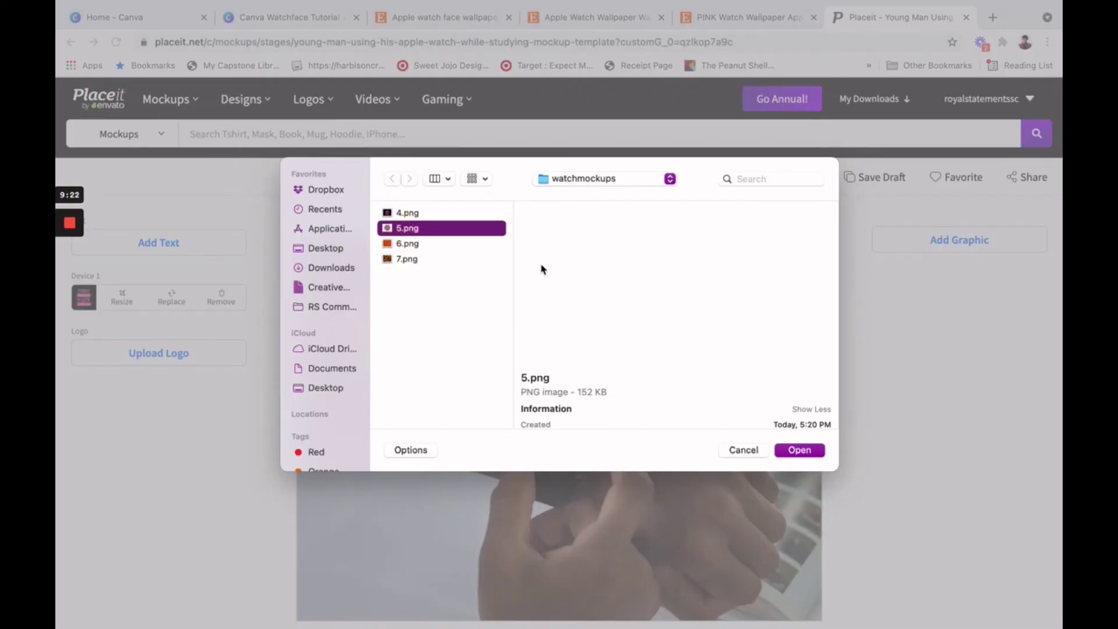
pyautogui.click(799, 450)
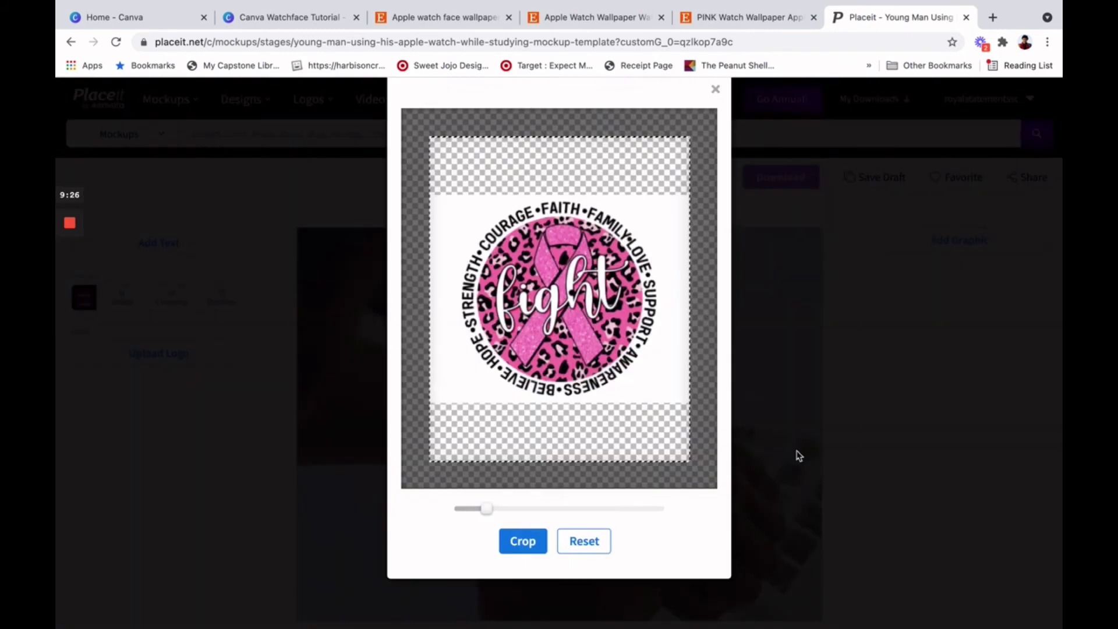
pyautogui.moveTo(487, 536); pyautogui.dragTo(498, 535)
pyautogui.click(514, 566)
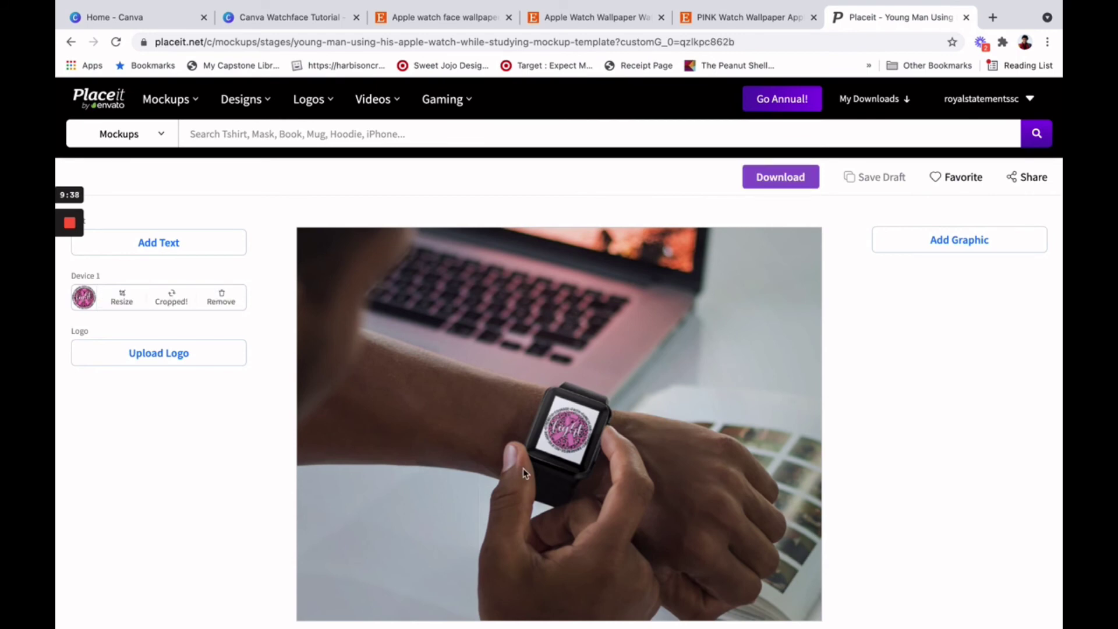
pyautogui.click(171, 297)
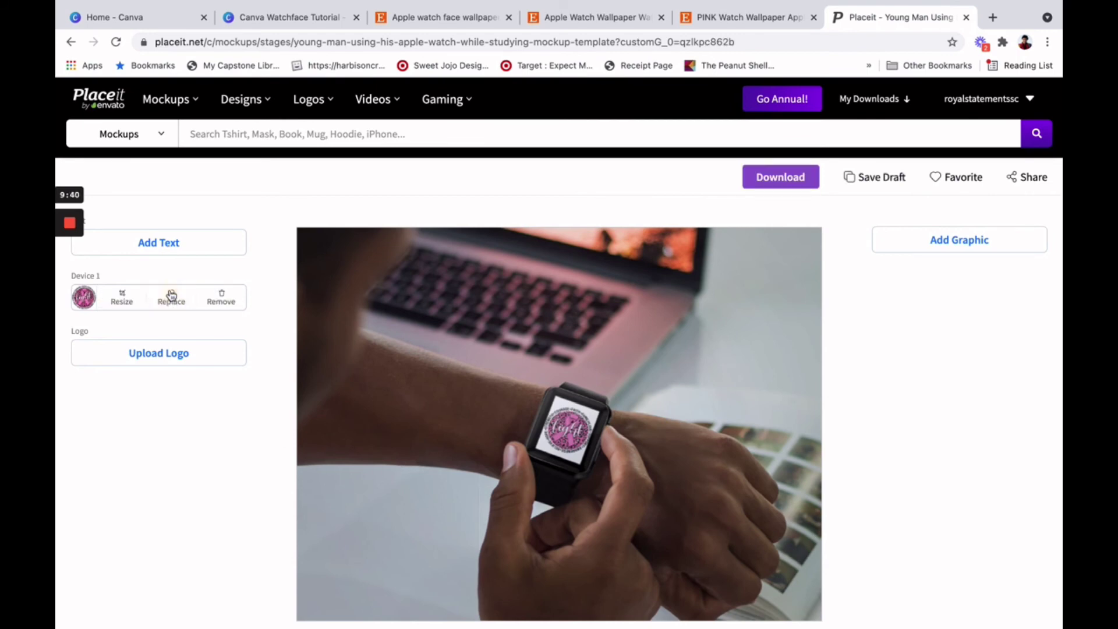
# Replace the watch design with the orange leaf pattern from 6.png, zoomed to fill
pyautogui.click(171, 297)
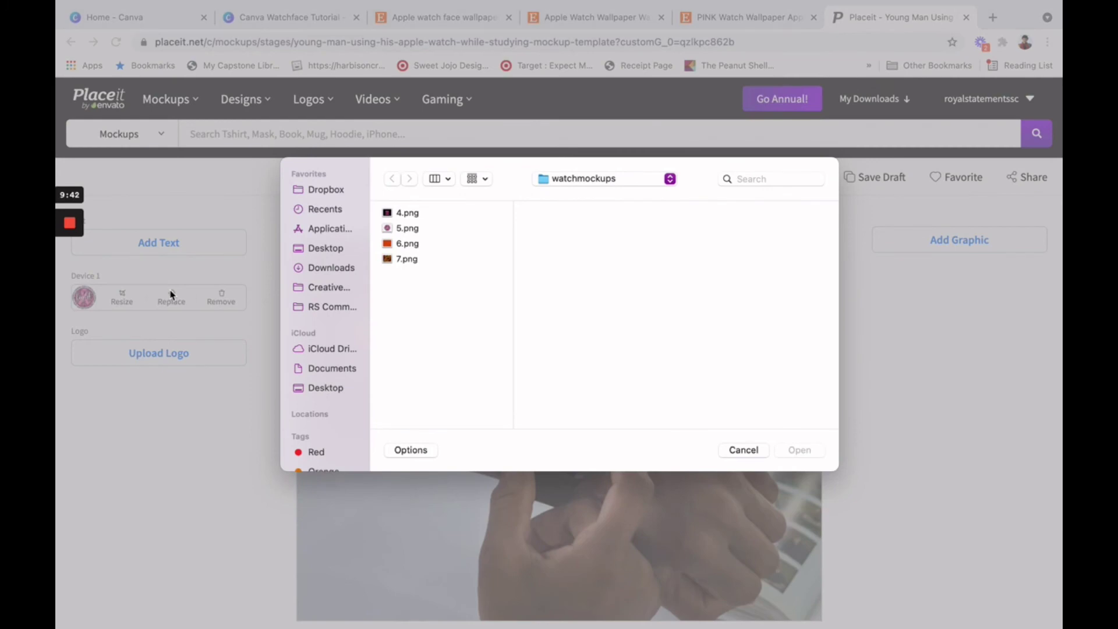
pyautogui.click(410, 245)
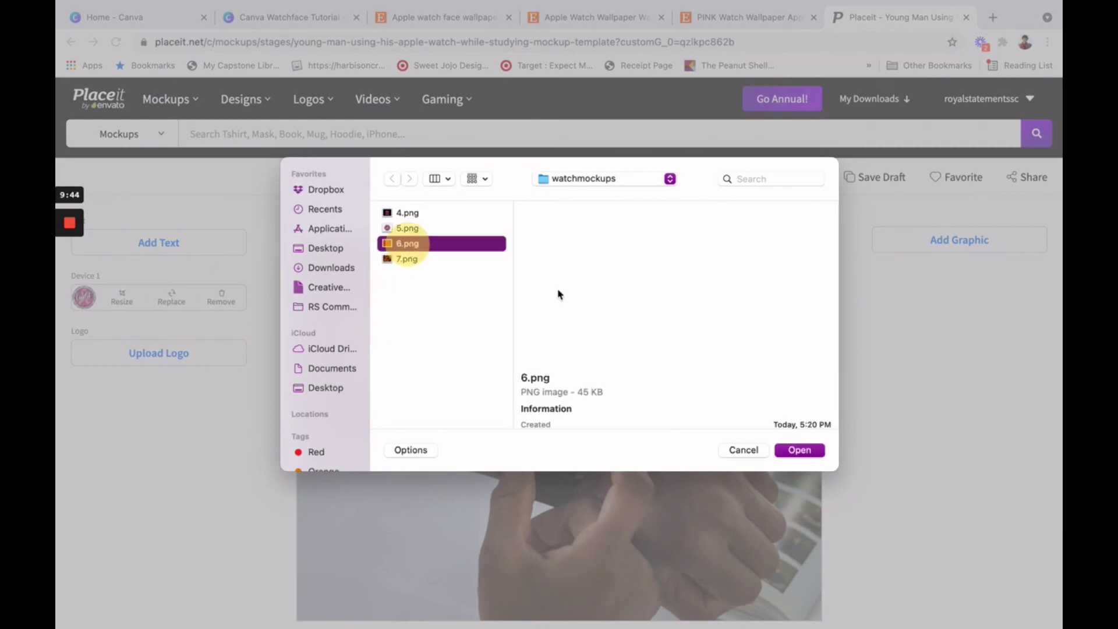
pyautogui.click(821, 452)
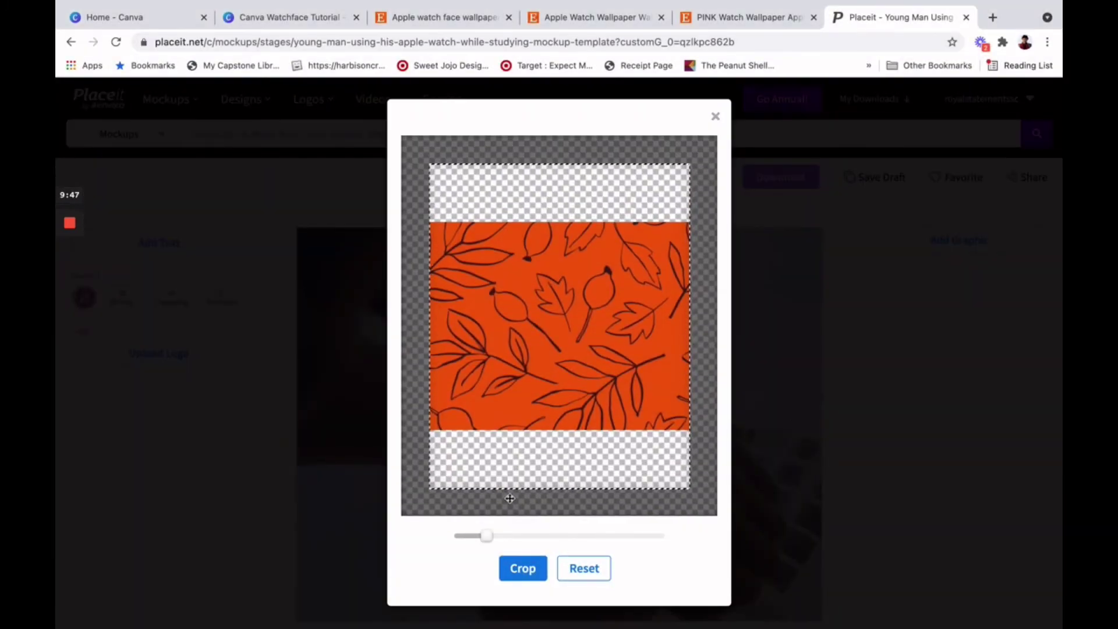
pyautogui.moveTo(486, 535); pyautogui.dragTo(516, 530)
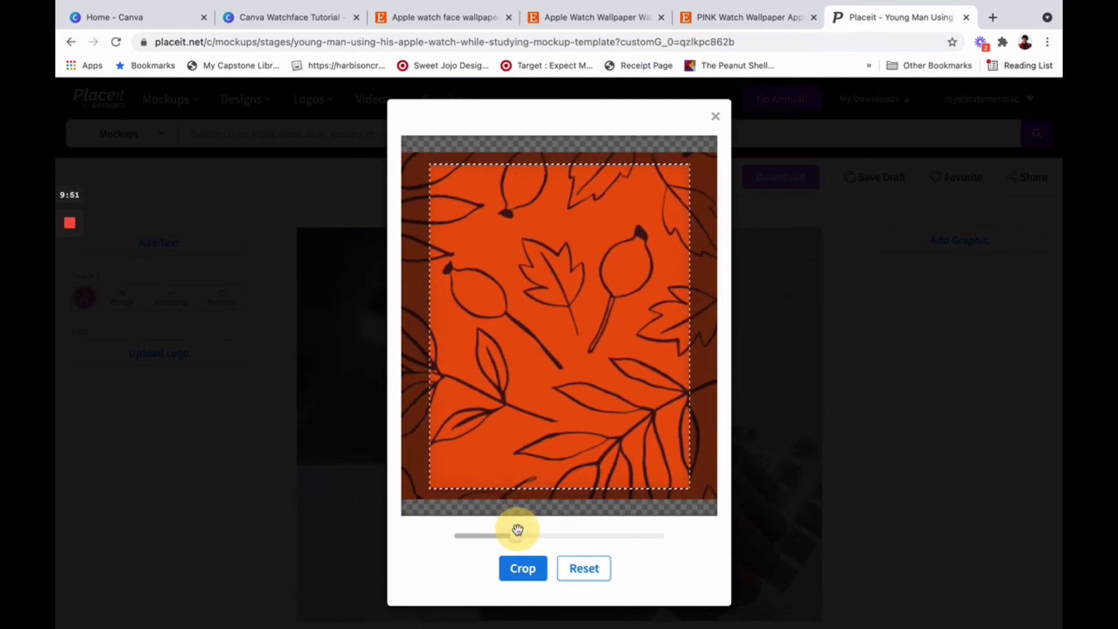
pyautogui.click(523, 568)
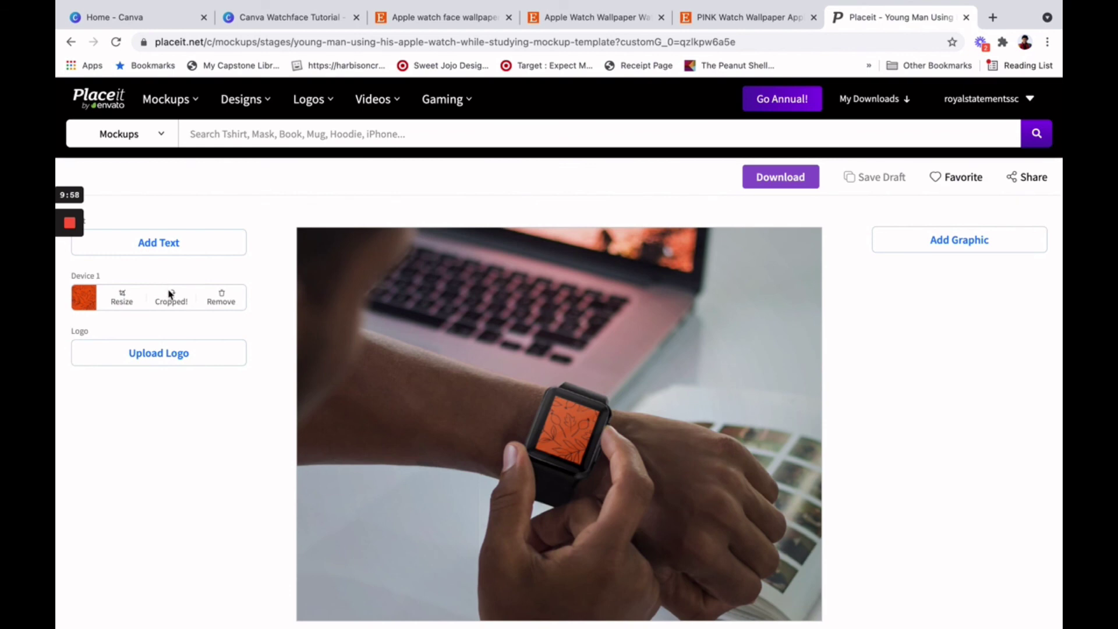
pyautogui.click(172, 307)
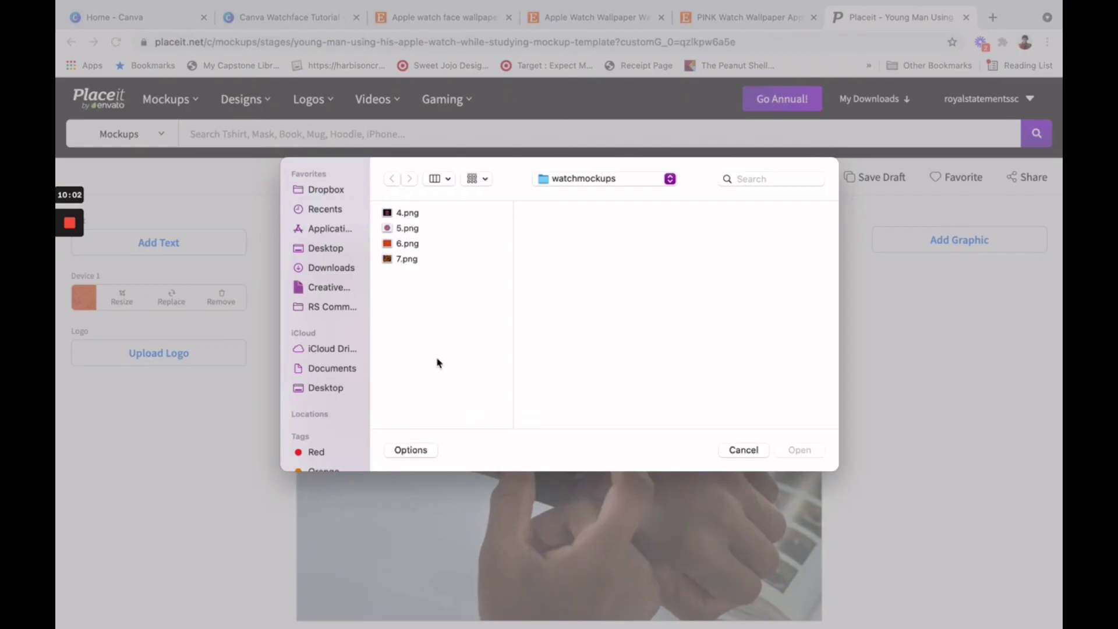
# Load the autumn leaves 7.png onto the watch screen, enlarged to fill the crop area
pyautogui.click(406, 260)
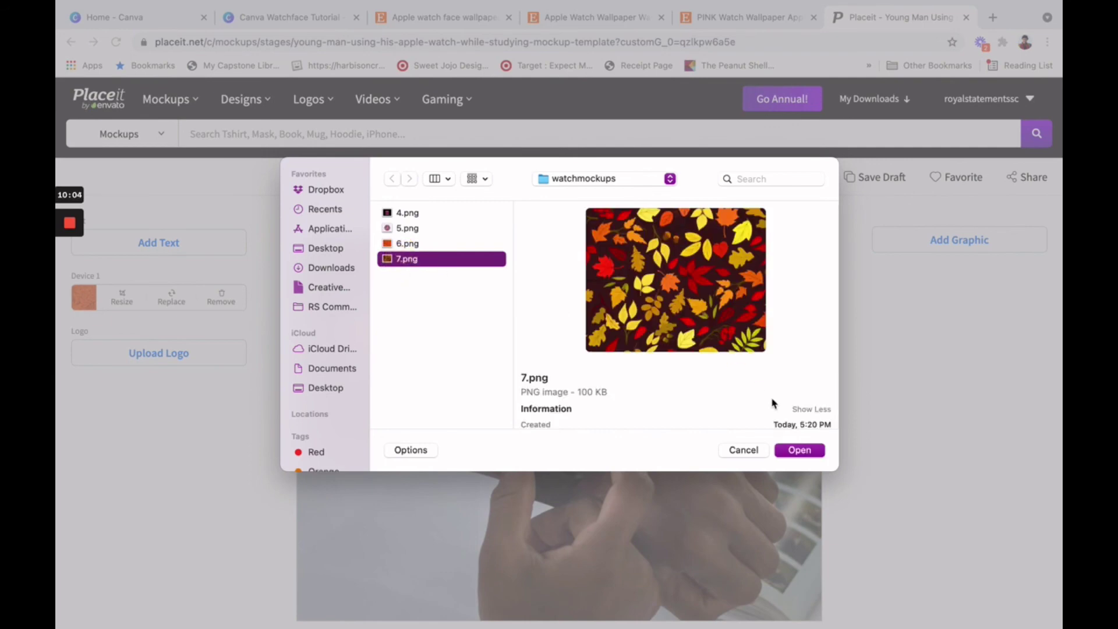
pyautogui.click(795, 453)
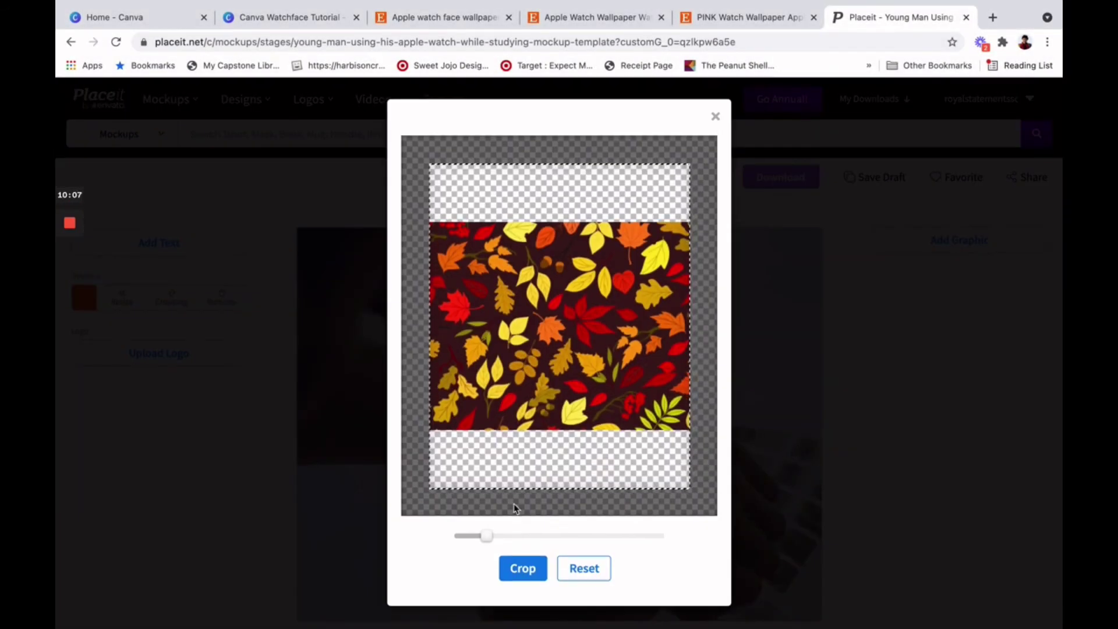
pyautogui.moveTo(487, 536); pyautogui.dragTo(510, 536)
pyautogui.click(517, 569)
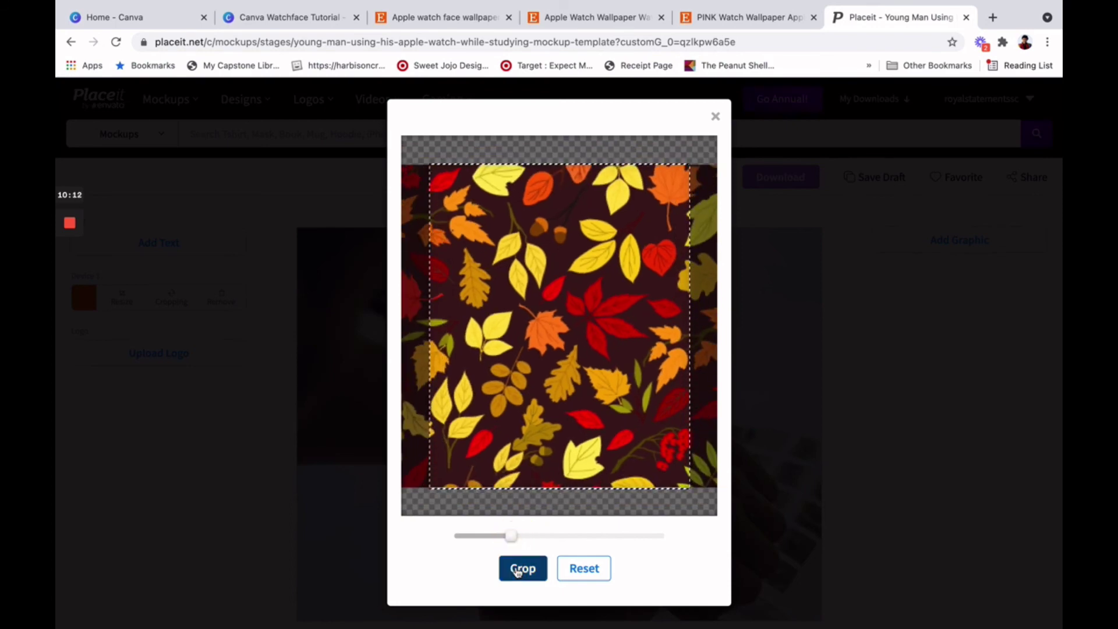